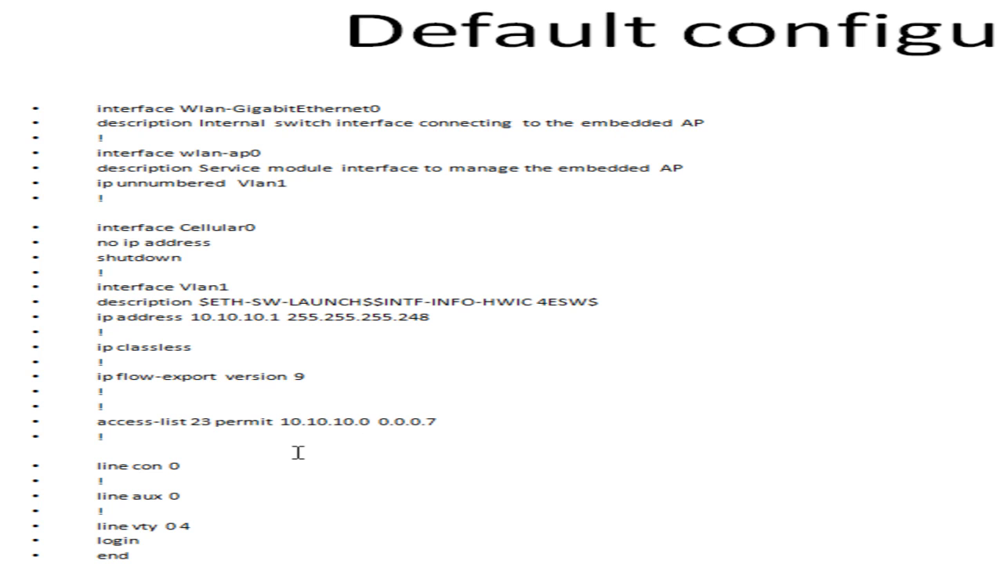
Step: Scroll down to the Default configuration slide showing Vlan1 at 10.10.10.1 255.255.255.248
scroll(299, 459, "down", 1)
Step: Scroll back to the router's show run slide with the ccp-pool DHCP pool
scroll(197, 429, "up", 1)
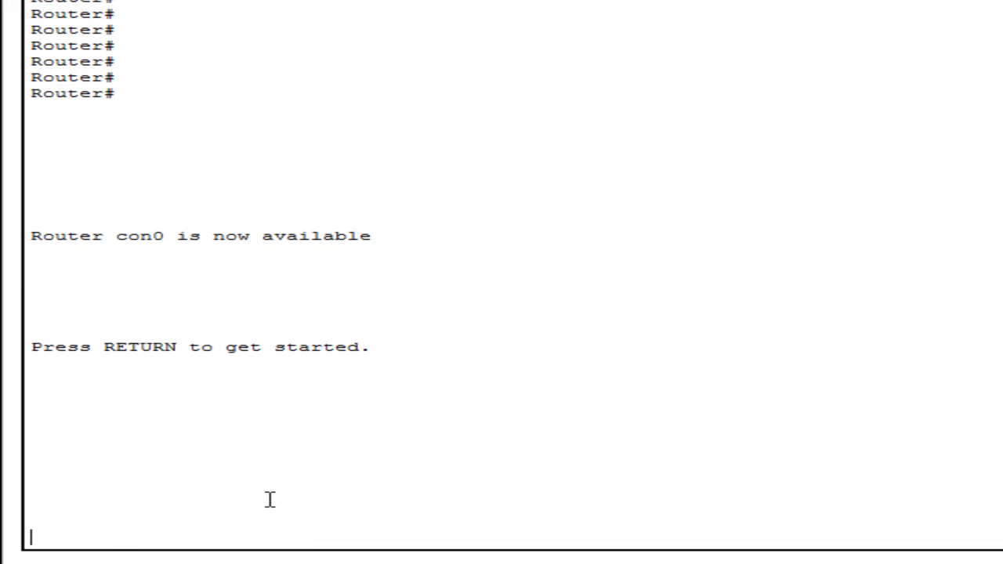
Step: Enter privileged mode on the router and stage the service-module wlan-ap 0 session command
key("Return")
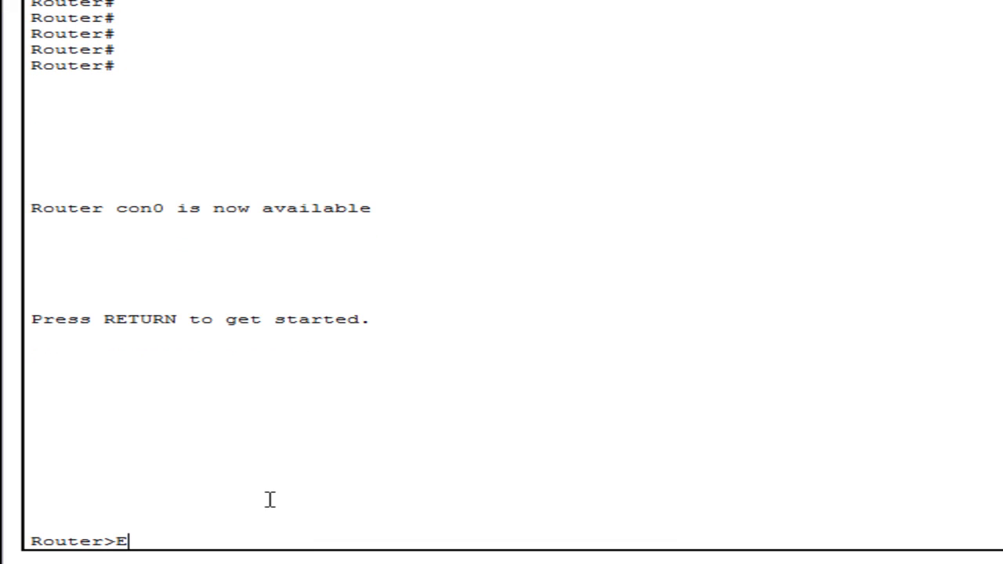
key("BackSpace")
type("en")
key("Return")
type("service-module wlan-ap 0 session")
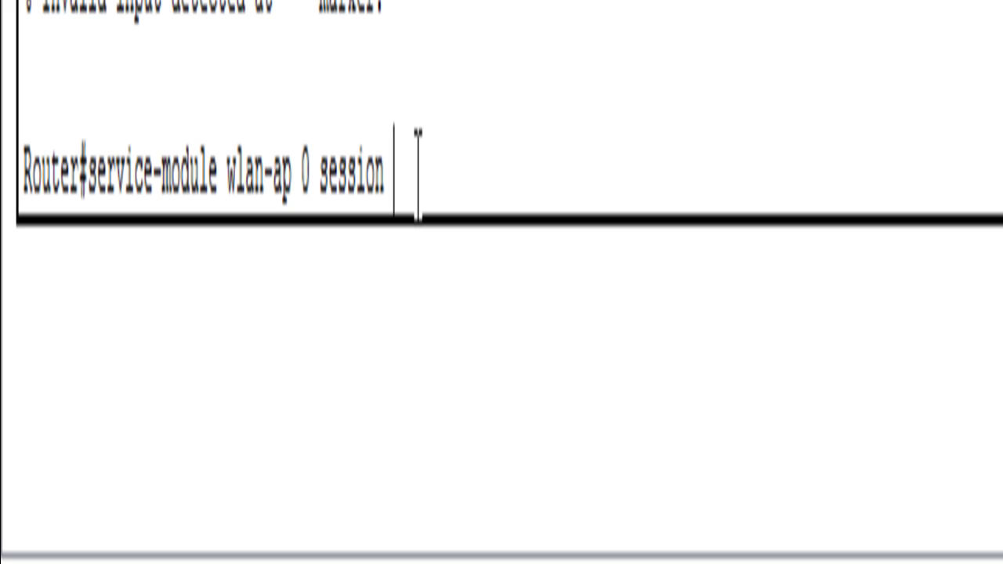
Step: Open the embedded AP session, enable it, and enter global configuration with conf t
key("Return")
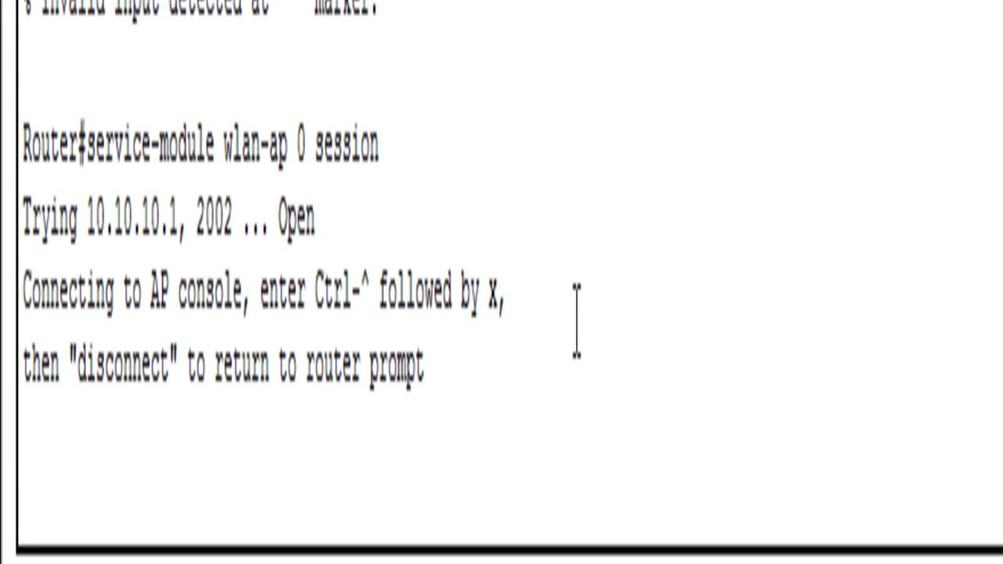
key("Return")
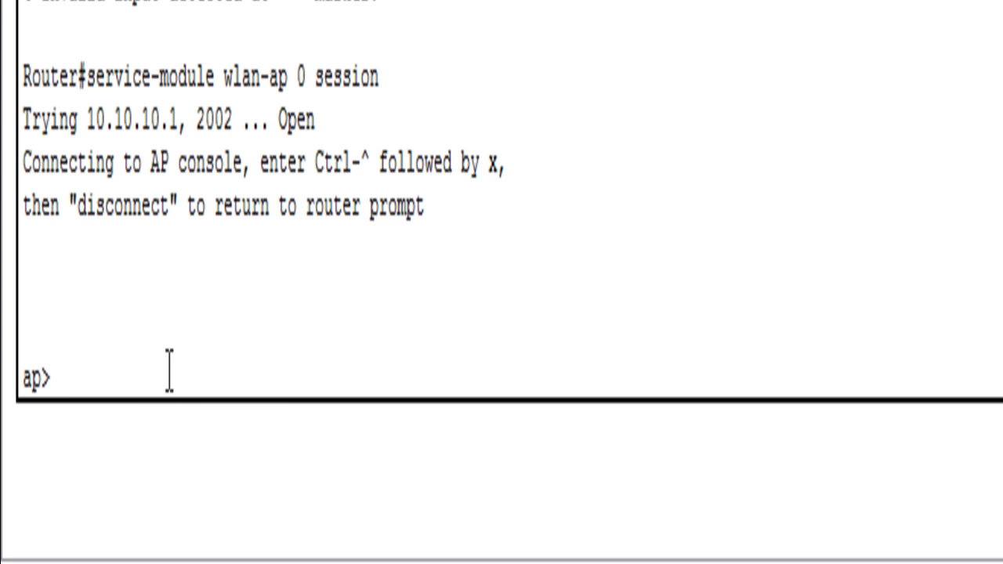
type("en")
key("Tab")
key("Return")
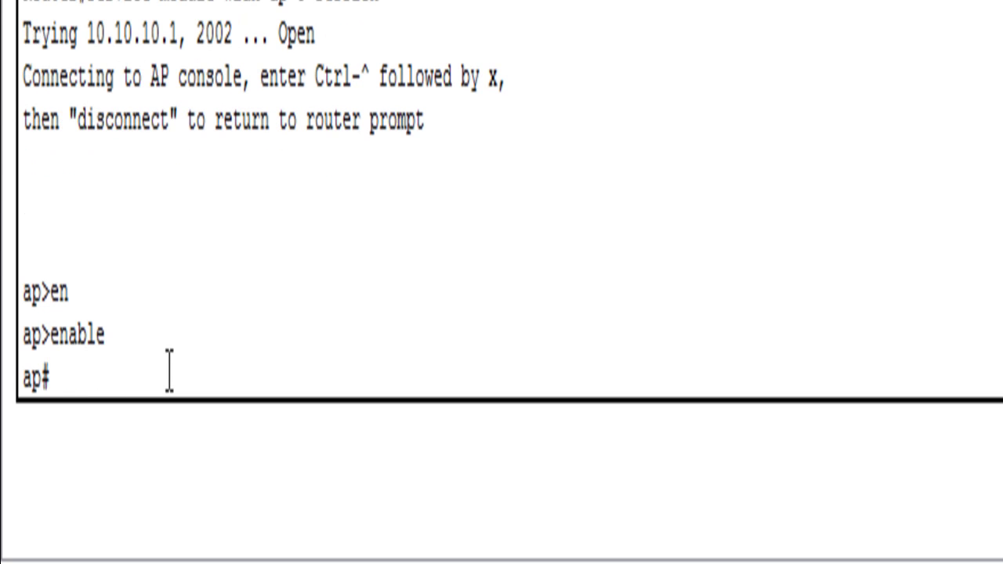
type("conf")
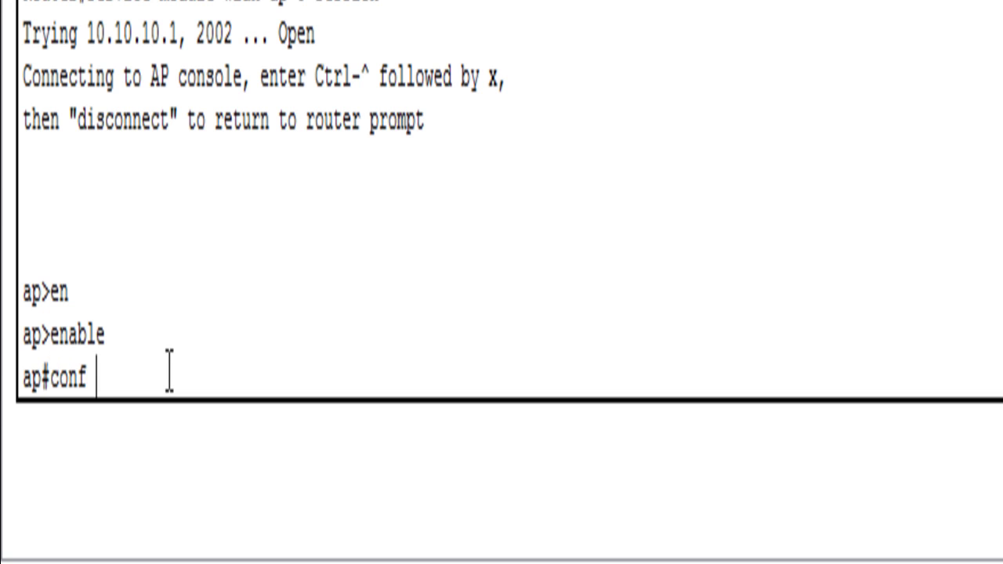
type(" t")
key("Return")
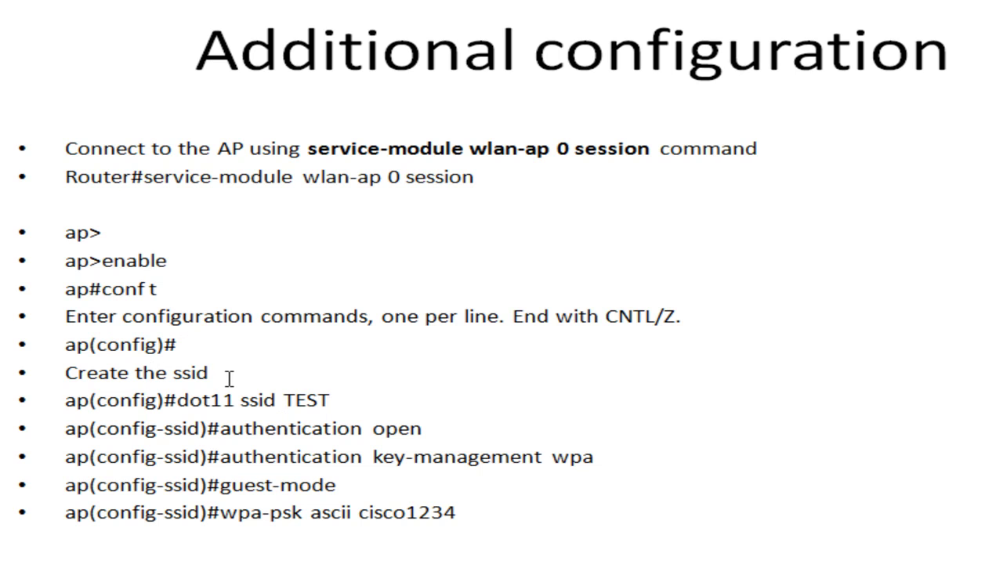
Step: Outline the 'Create the ssid' line on the slide in red
mouse_move(47, 357)
left_mouse_down()
mouse_move(250, 388)
mouse_move(267, 357)
left_mouse_up()
left_click_drag(47, 357, 272, 357)
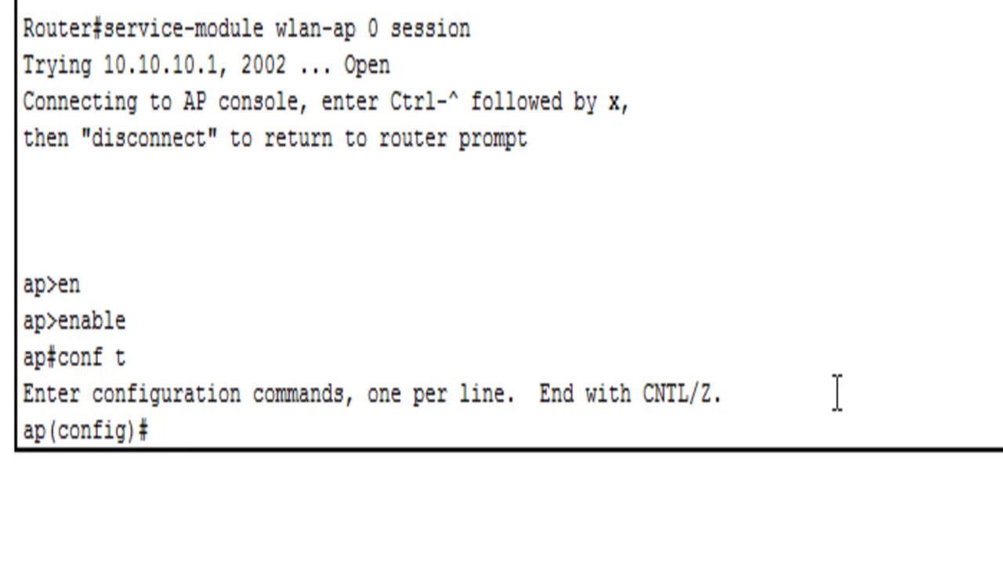
Step: Run dot11 ssid TEST at the AP's ap(config)# prompt
type("do")
key("Tab")
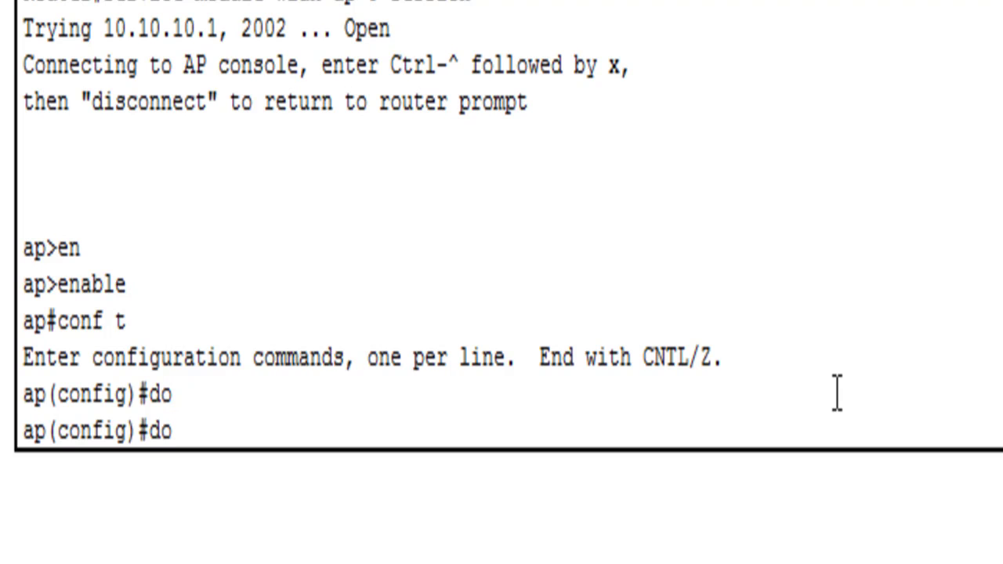
type("t")
key("Tab")
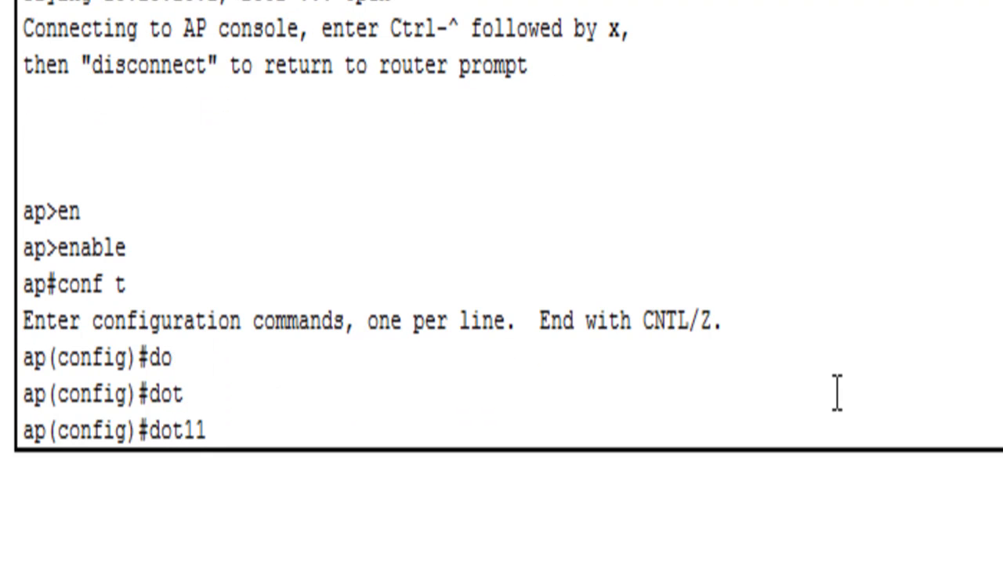
type("ss")
key("Tab")
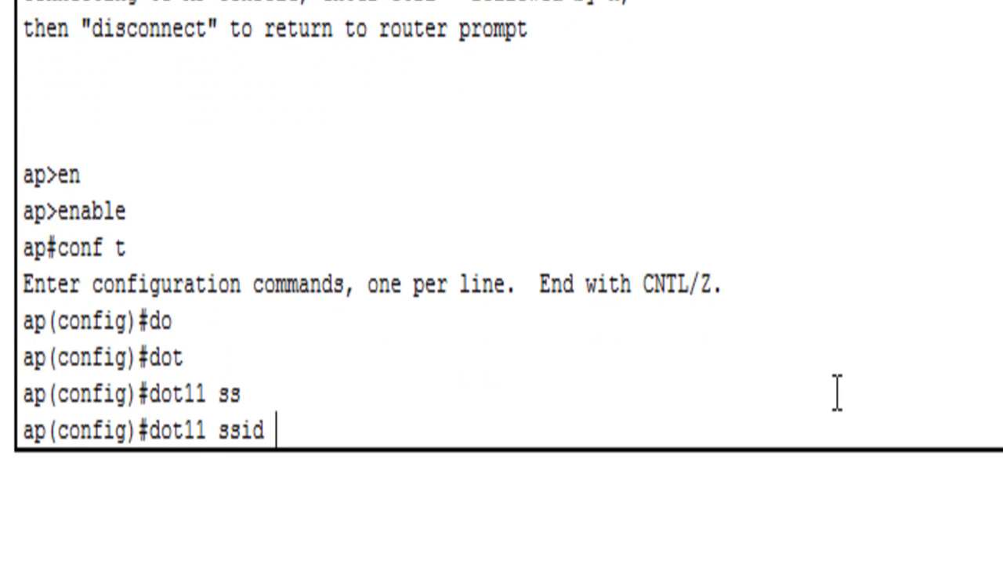
type("TEST")
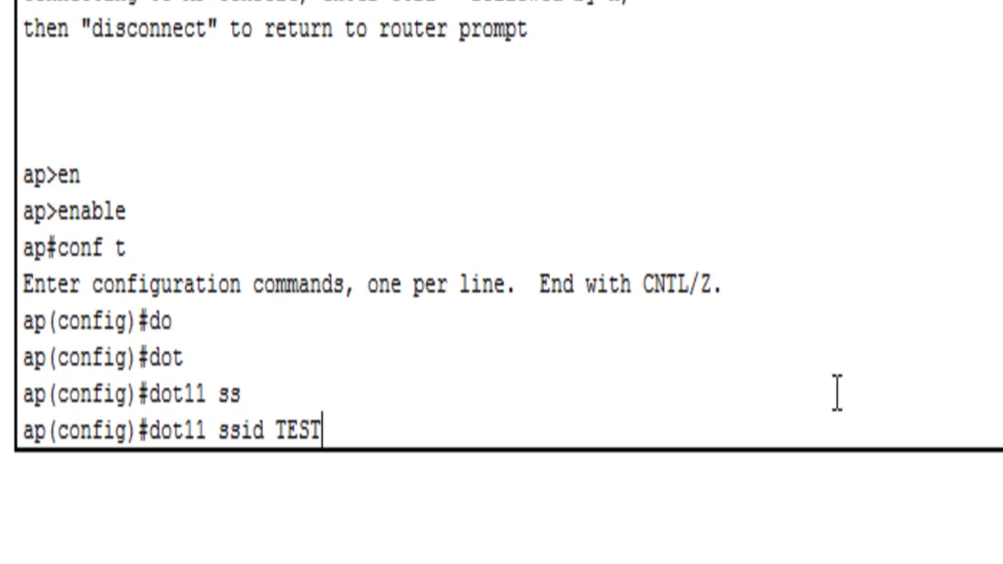
key("Return")
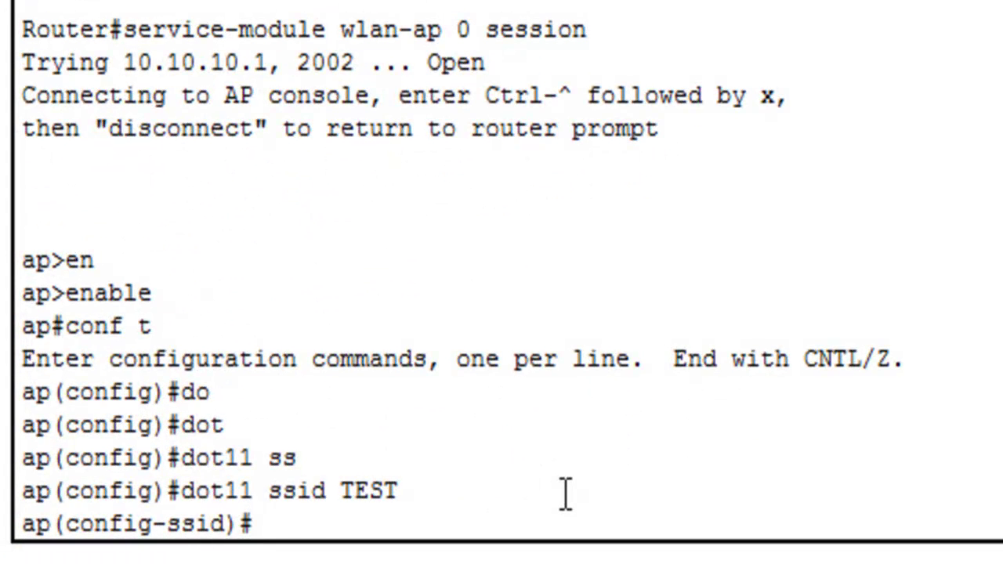
Step: Set authentication open on SSID TEST
type("AUT")
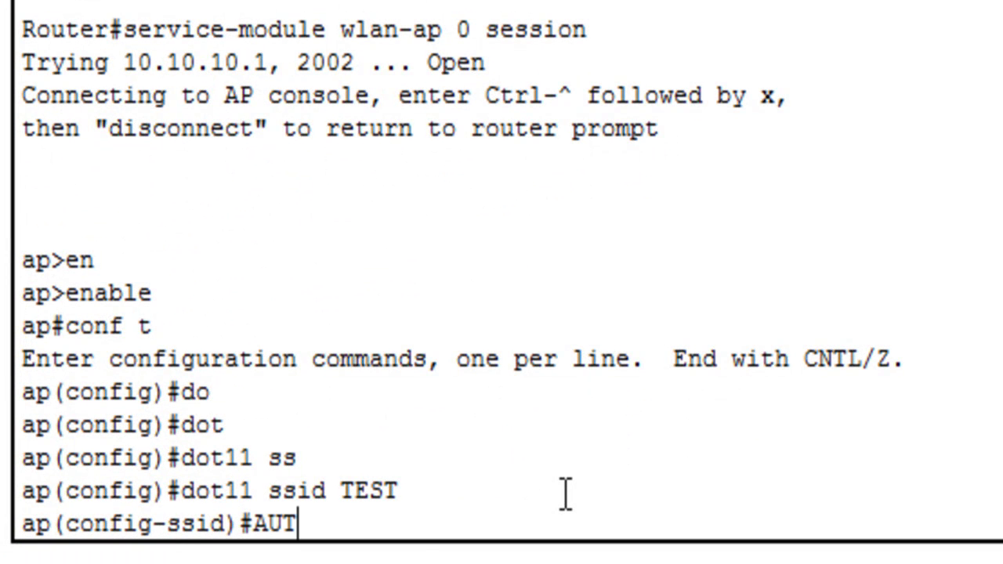
key("Tab")
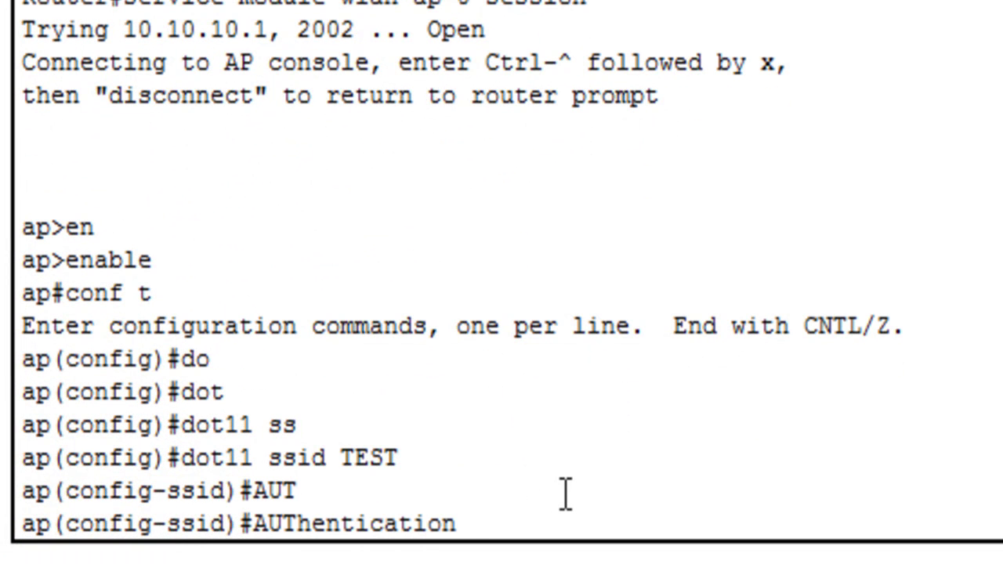
type("op")
key("Tab")
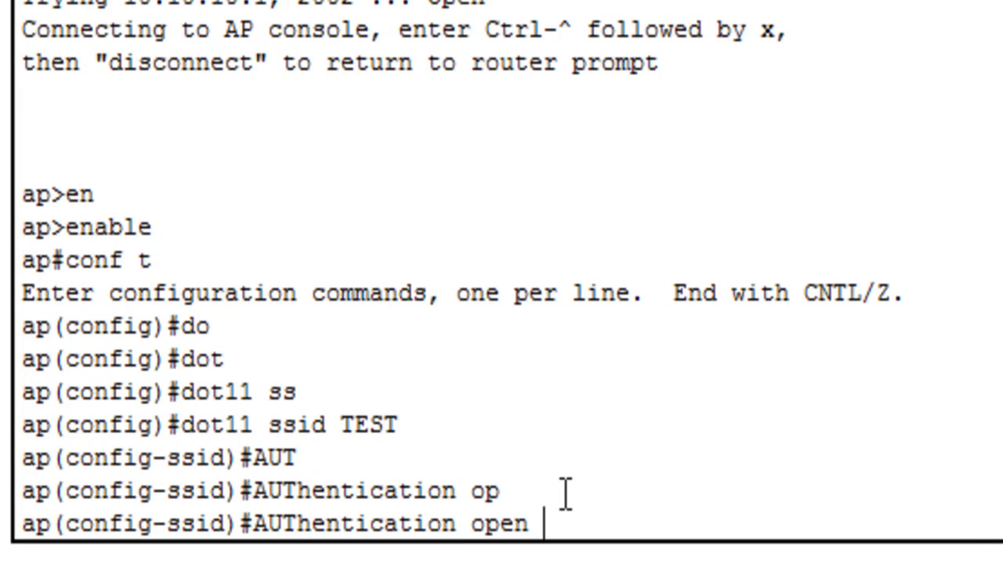
key("Return")
Step: Add authentication key-management wpa to SSID TEST
type("au")
key("Tab")
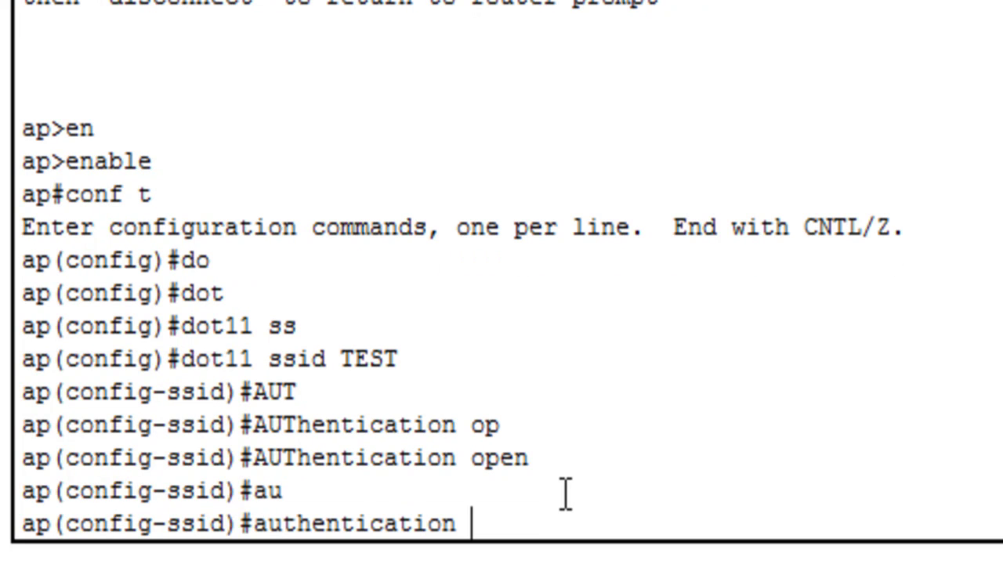
type("ke")
key("Tab")
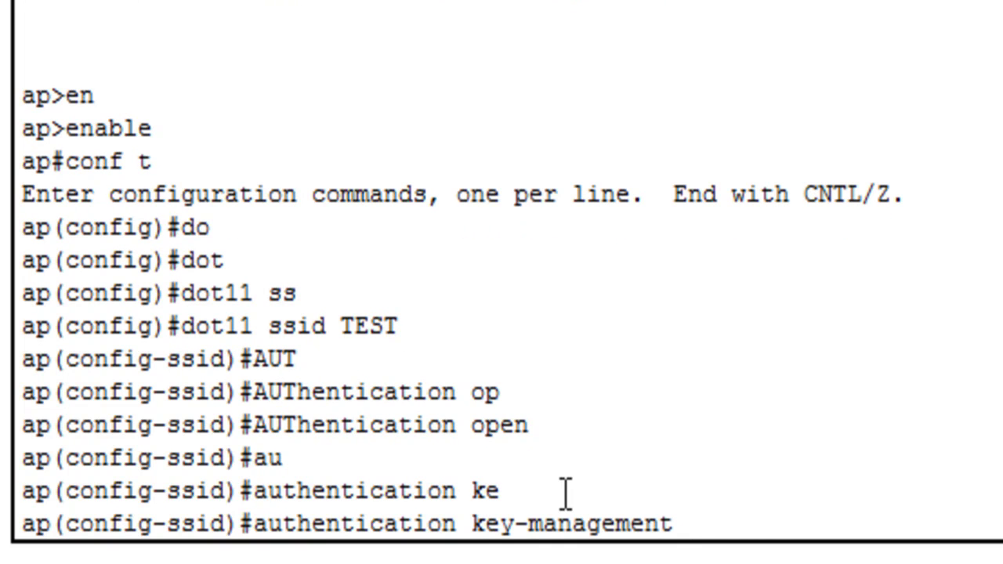
type("wpa")
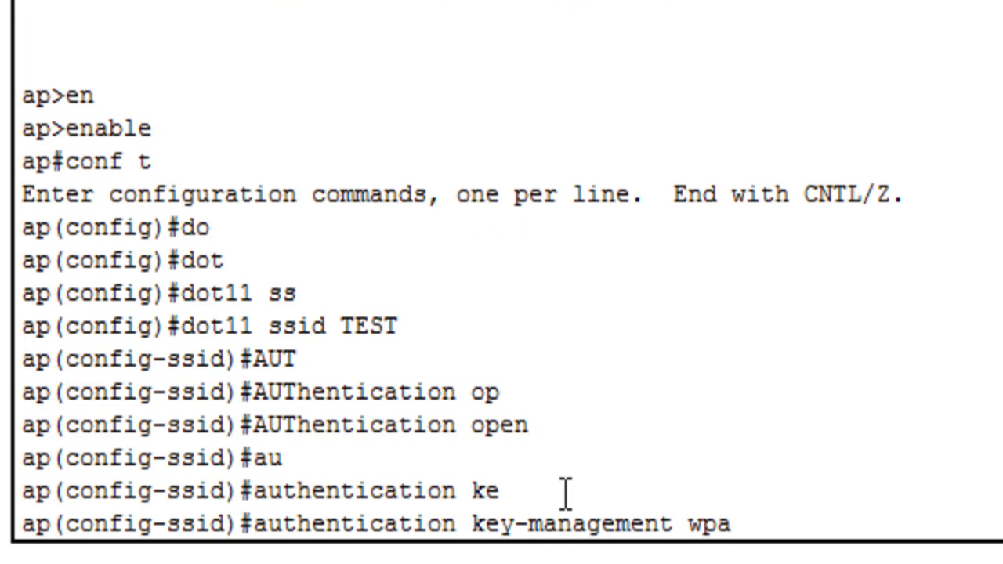
key("Return")
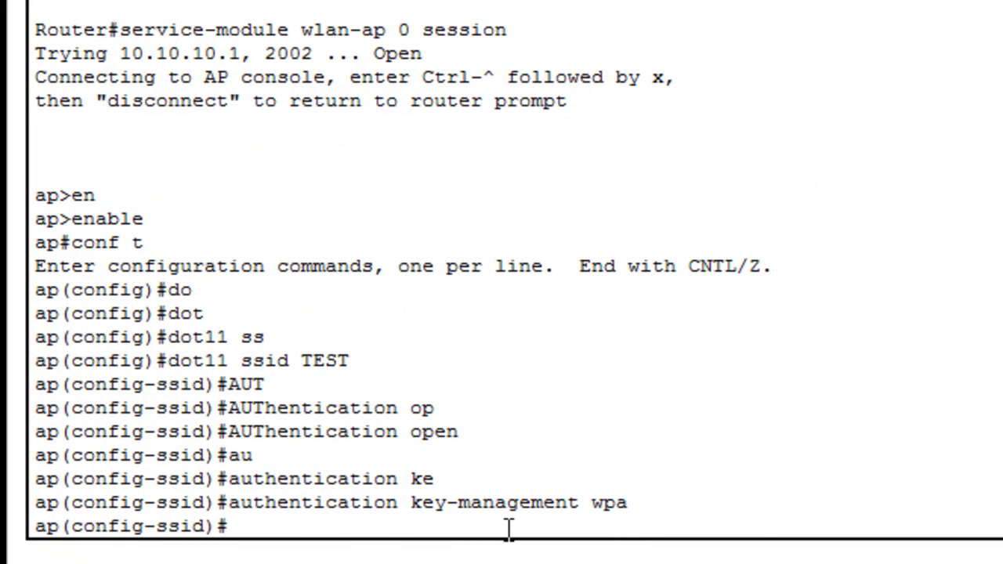
Step: Enable guest-mode on SSID TEST
type("gu")
key("Tab")
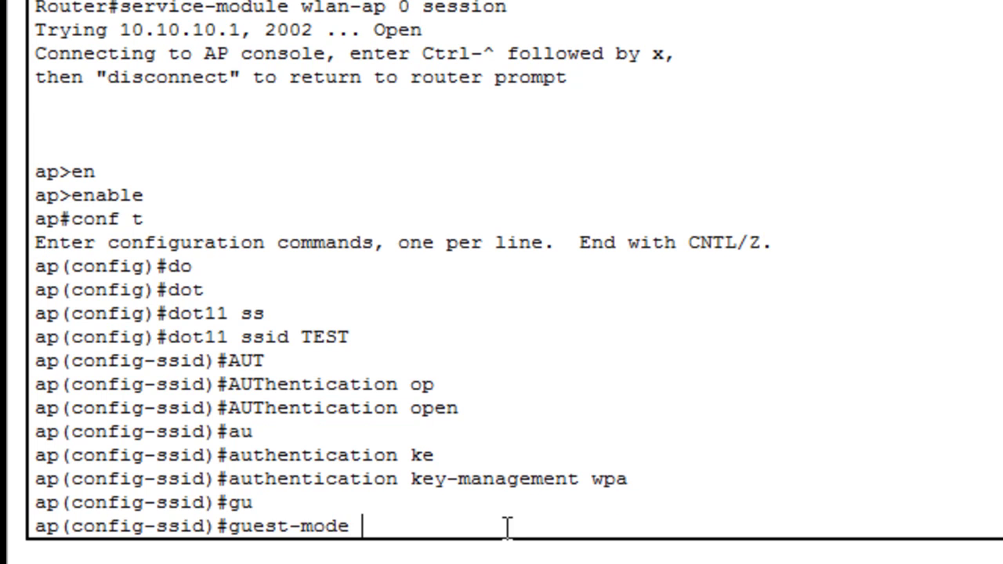
key("Return")
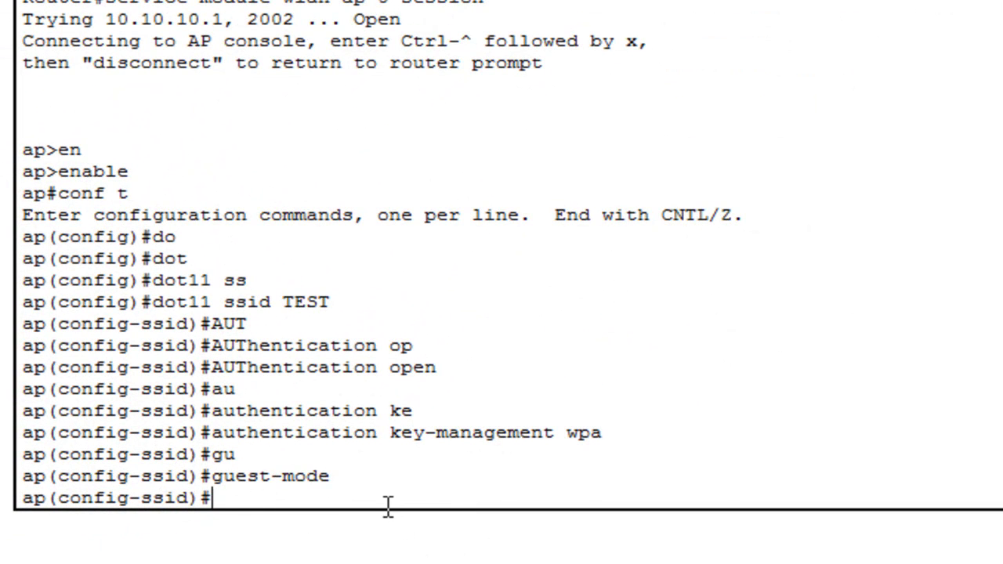
Step: Set an ASCII WPA pre-shared key on SSID TEST with wpa-psk ascii
type("apa")
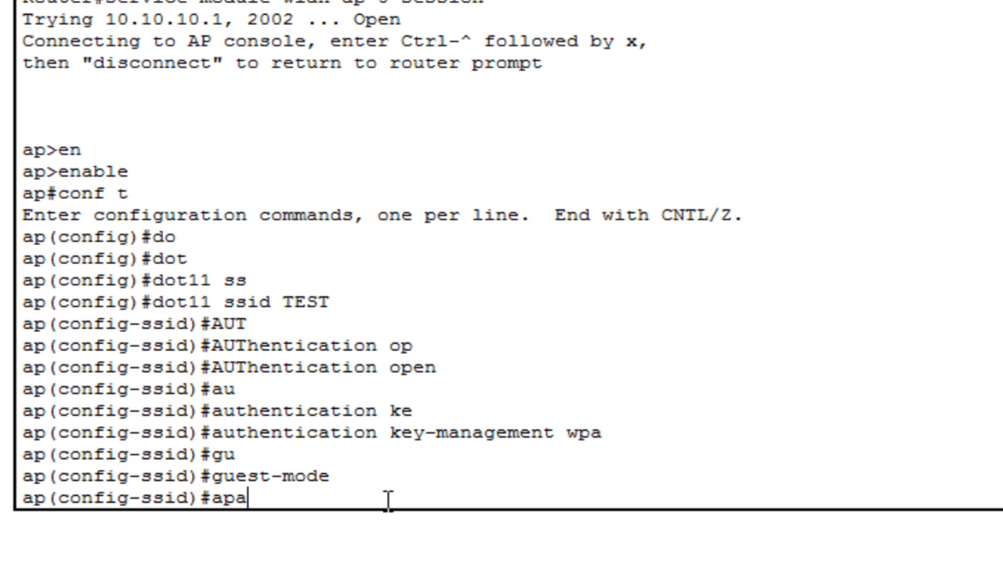
key("BackSpace")
key("BackSpace")
key("BackSpace")
type("wpa-p")
key("Tab")
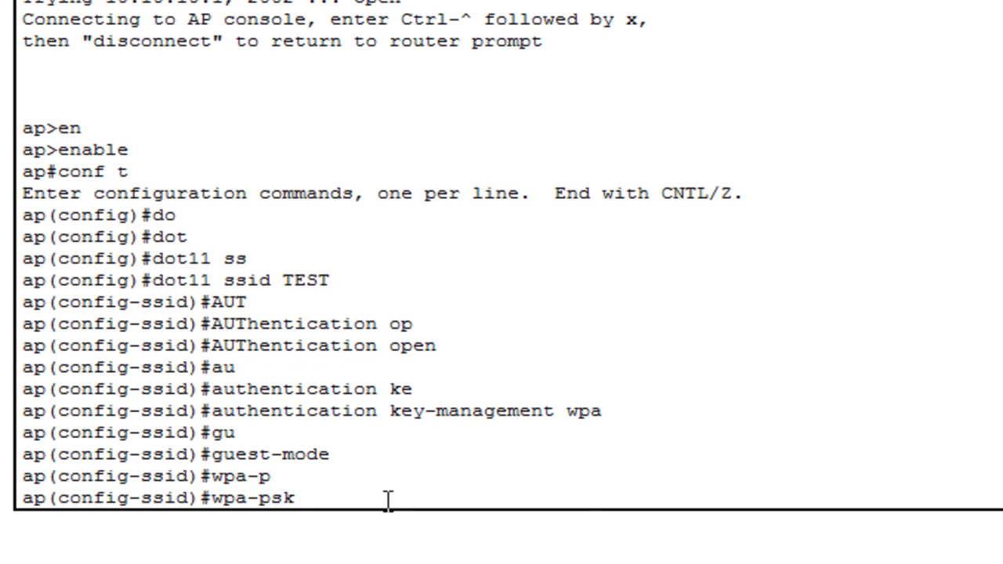
type("as")
key("Tab")
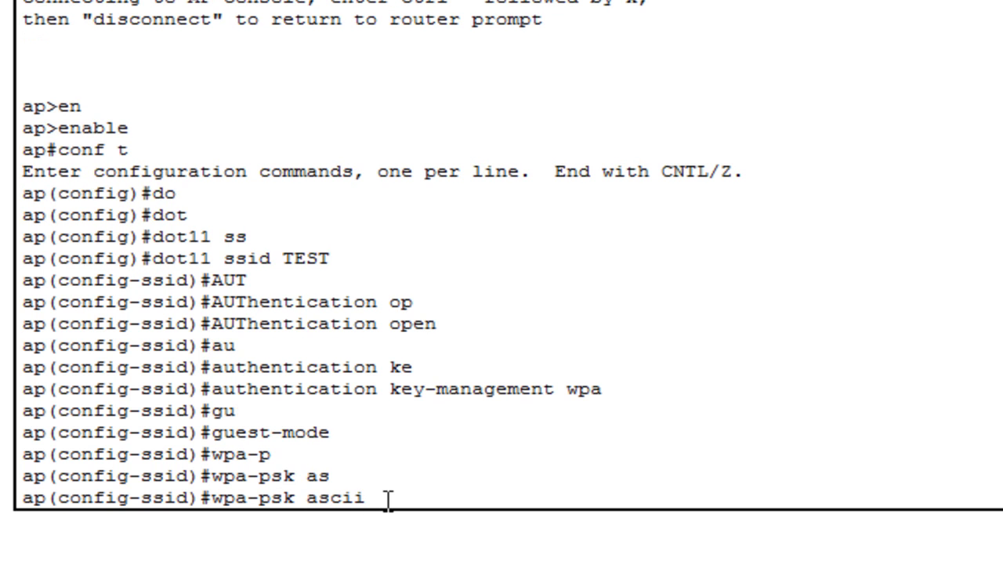
type("disco1234")
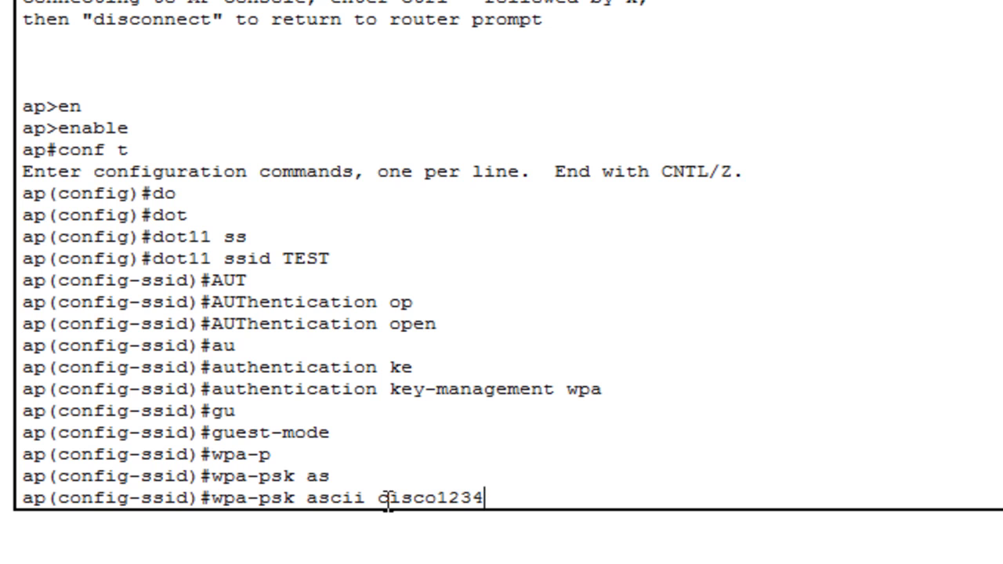
key("Return")
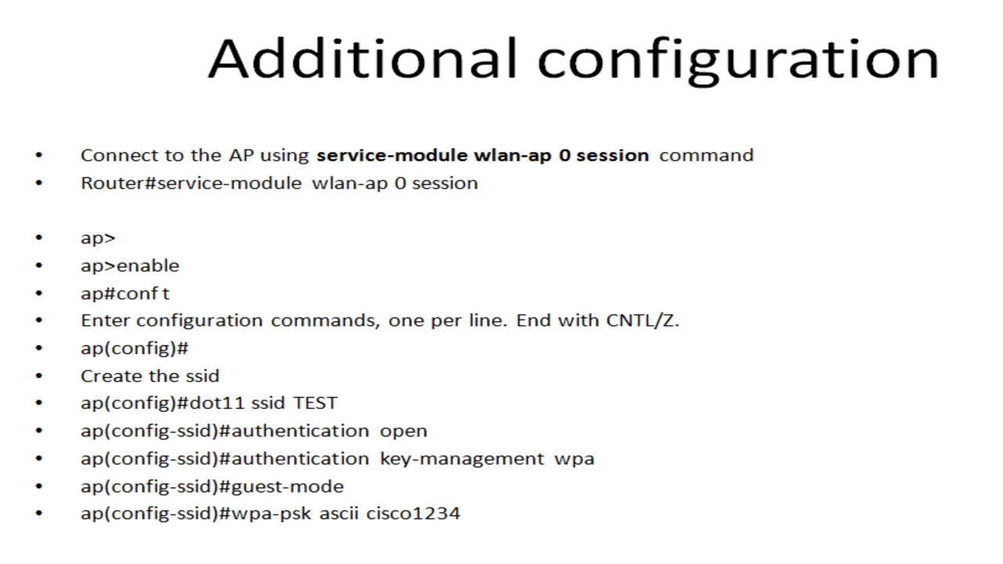
Step: Advance to the slide listing Dot11Radio0 and GigabitEthernet0 commands
key("Right")
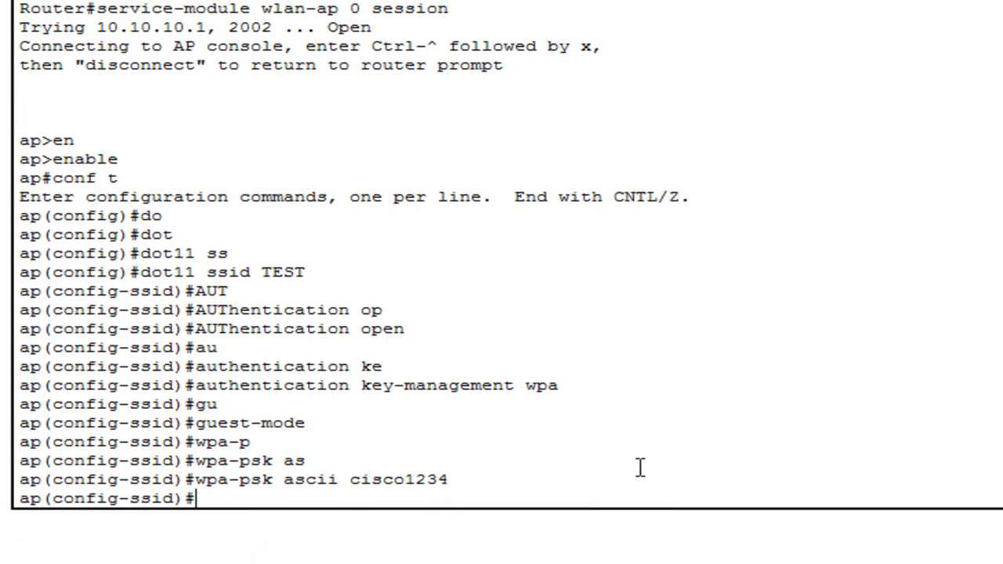
Step: Exit to privileged mode with end and run show ip interface brief on the AP
type("end\\")
key("BackSpace")
key("Return")
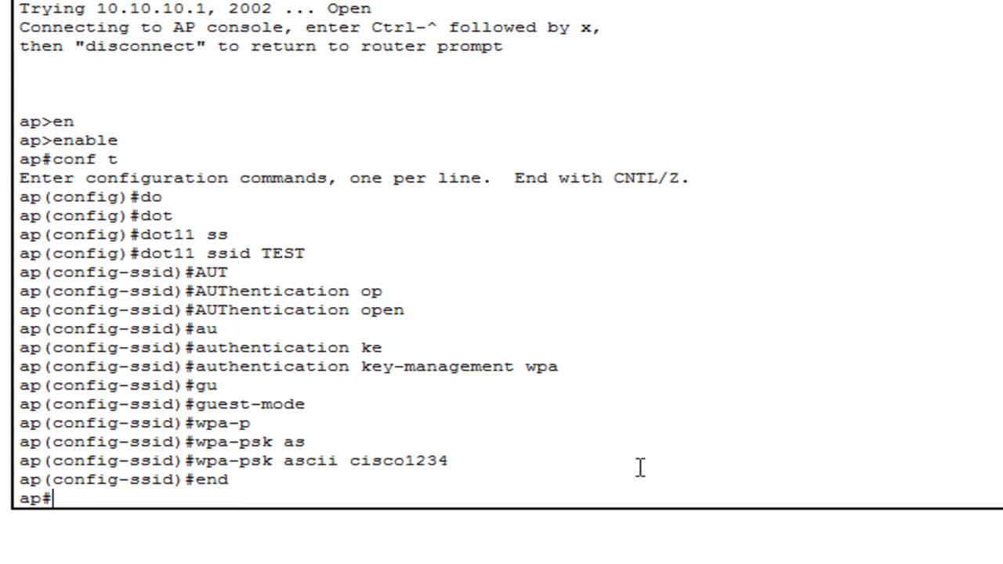
type("show ip")
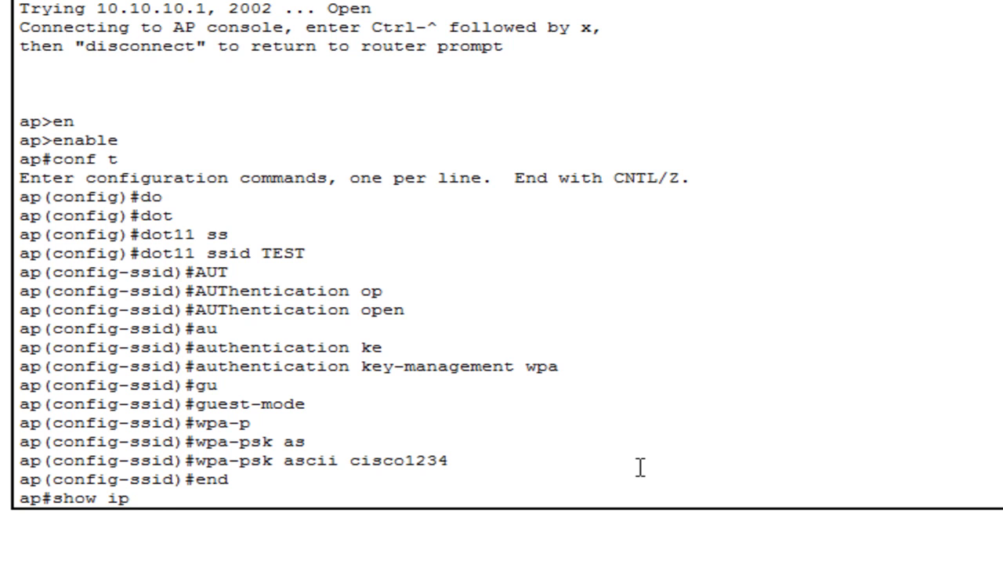
type(" interface bri")
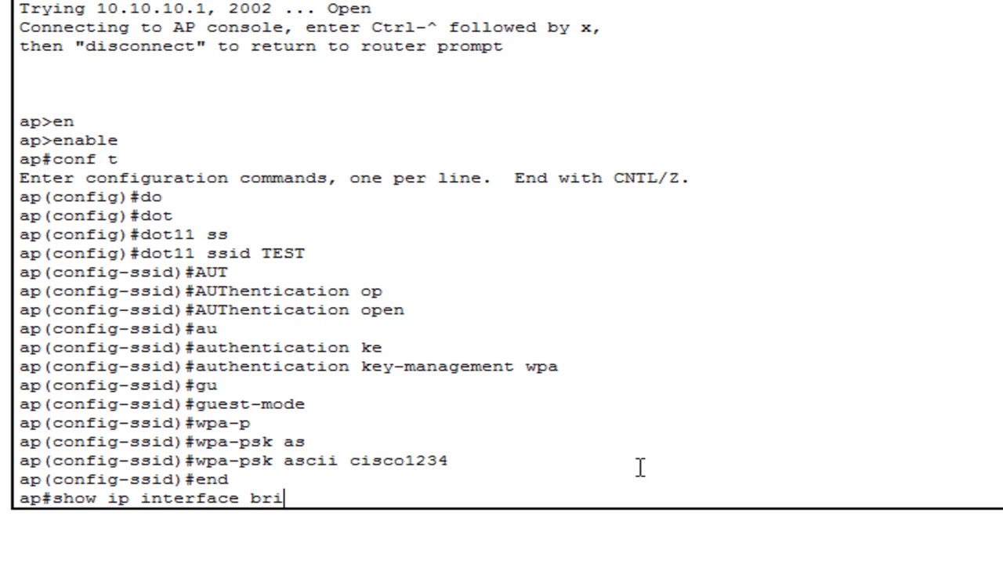
key("Return")
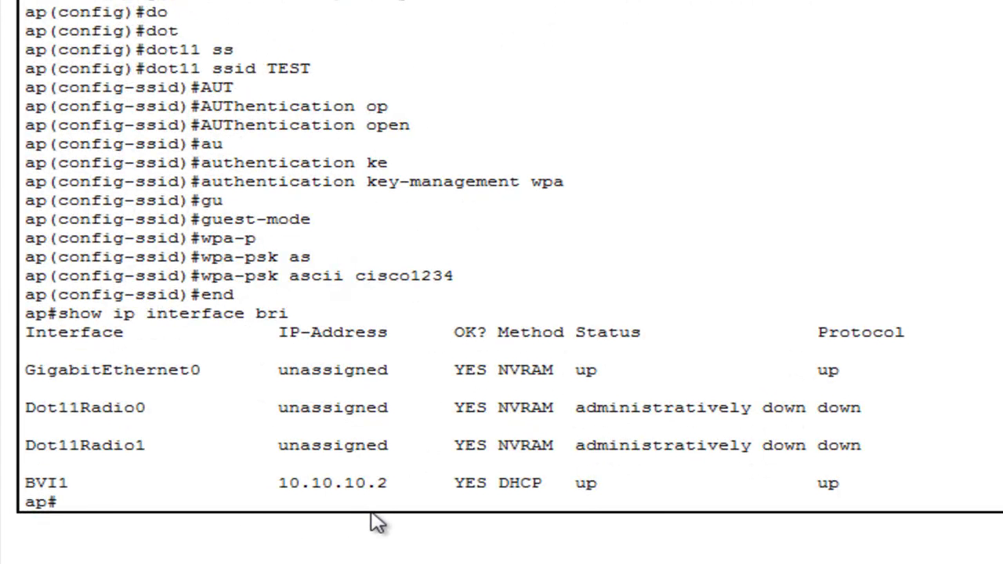
Step: Enter 'conf t' and 'interface dot11Radio 0' on the AP, then show the Dot11Radio0 slide full screen
type("conf t")
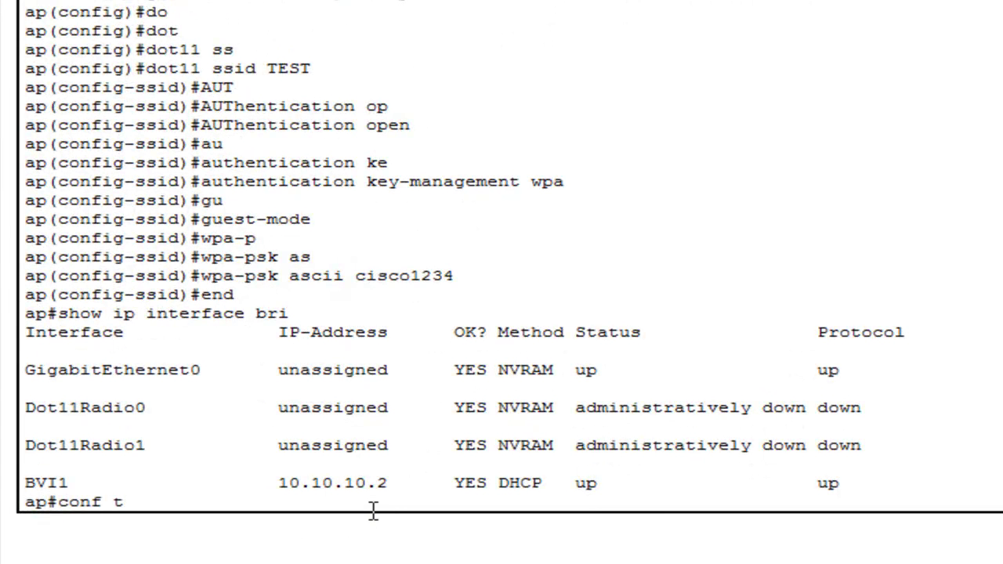
key("Return")
type("dot")
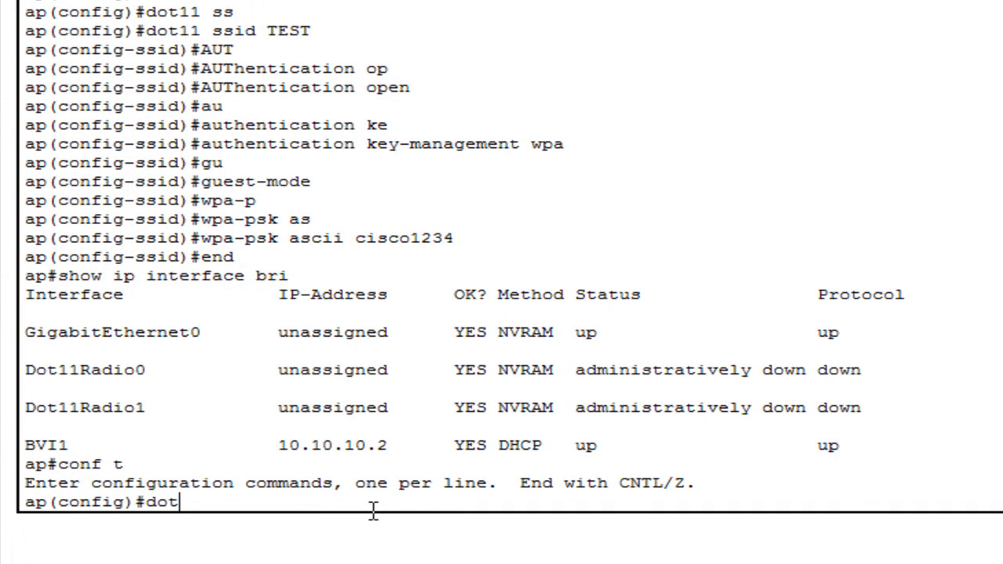
key("BackSpace")
key("BackSpace")
key("BackSpace")
type("inter do")
key("Tab")
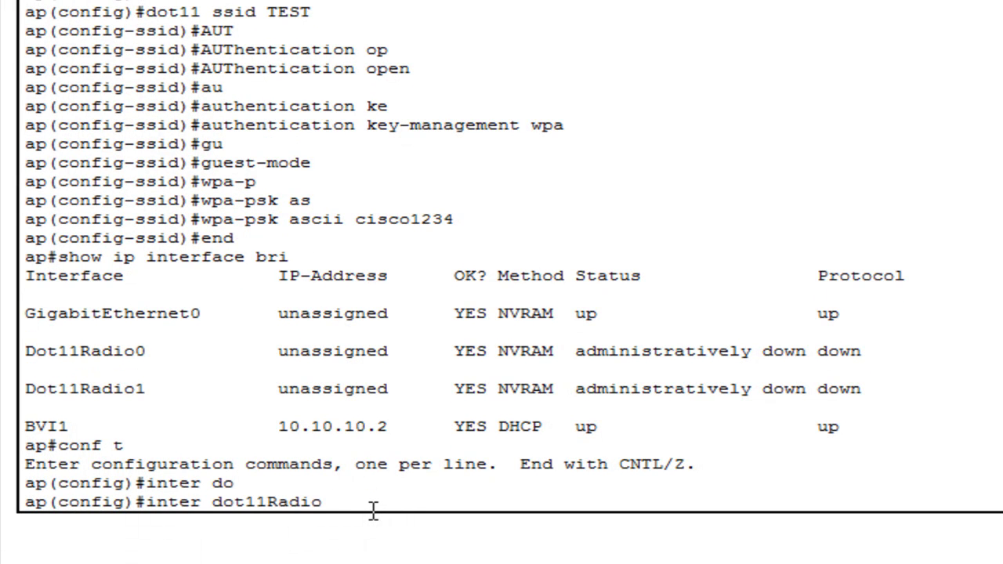
type("0")
key("Return")
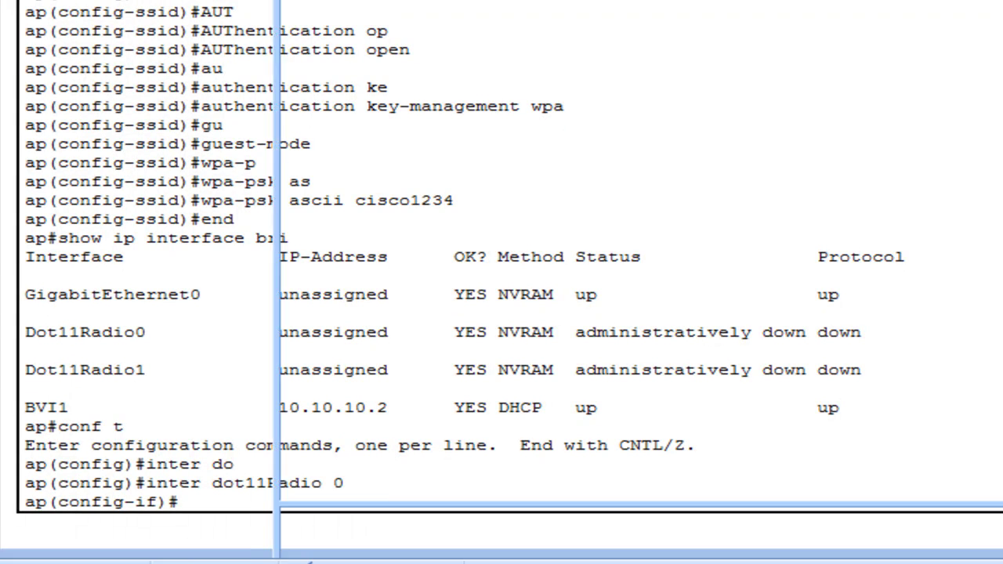
left_click(642, 558)
key("shift+F5")
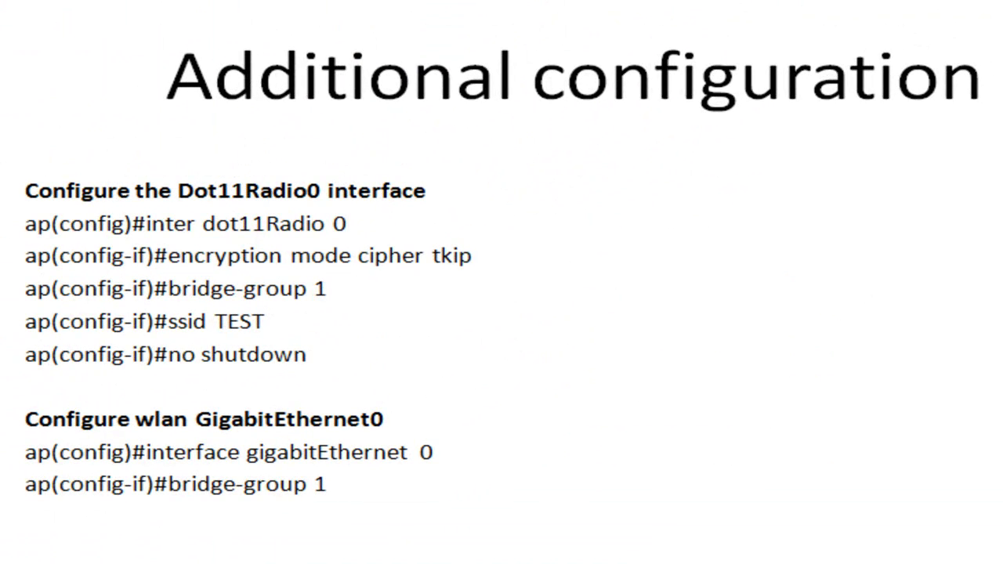
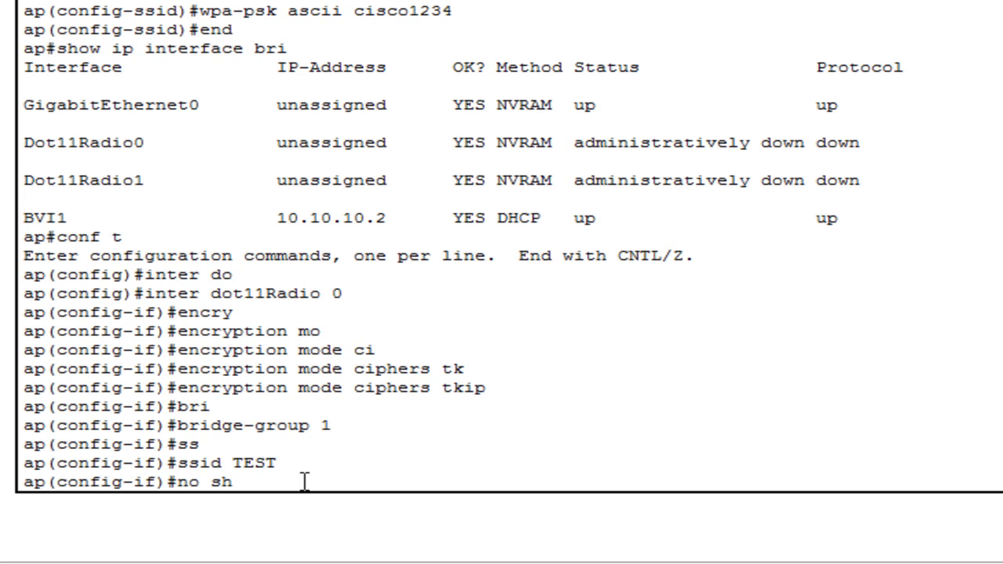
Step: Enable Dot11Radio0 with 'no shutdown' and exit the radio interface configuration
key("Tab")
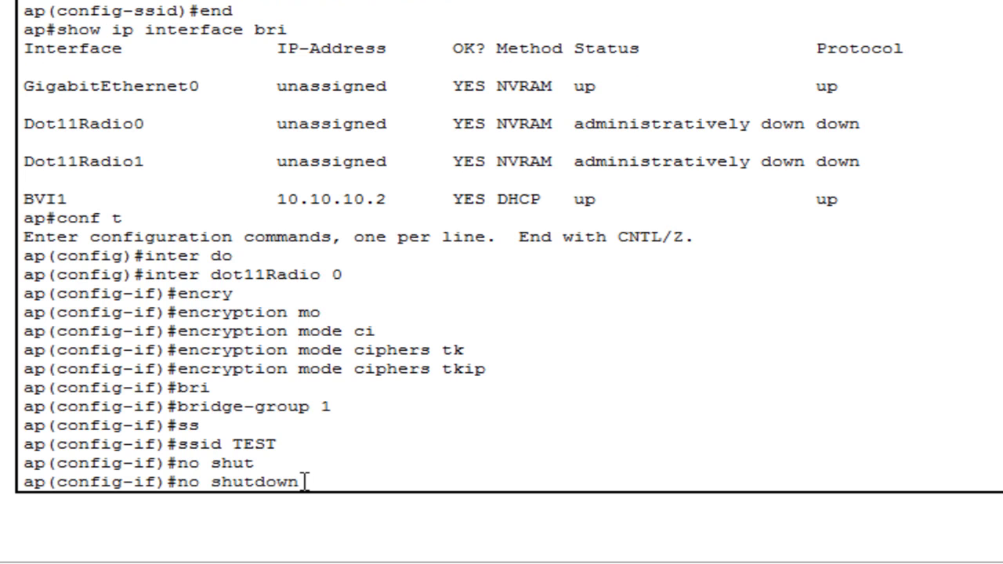
key("Return")
key("Return")
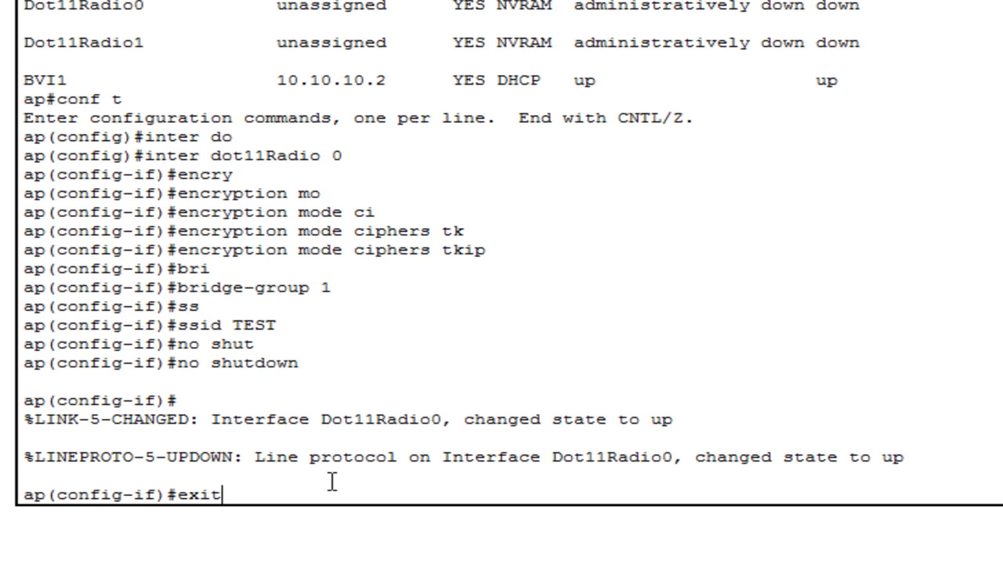
key("Return")
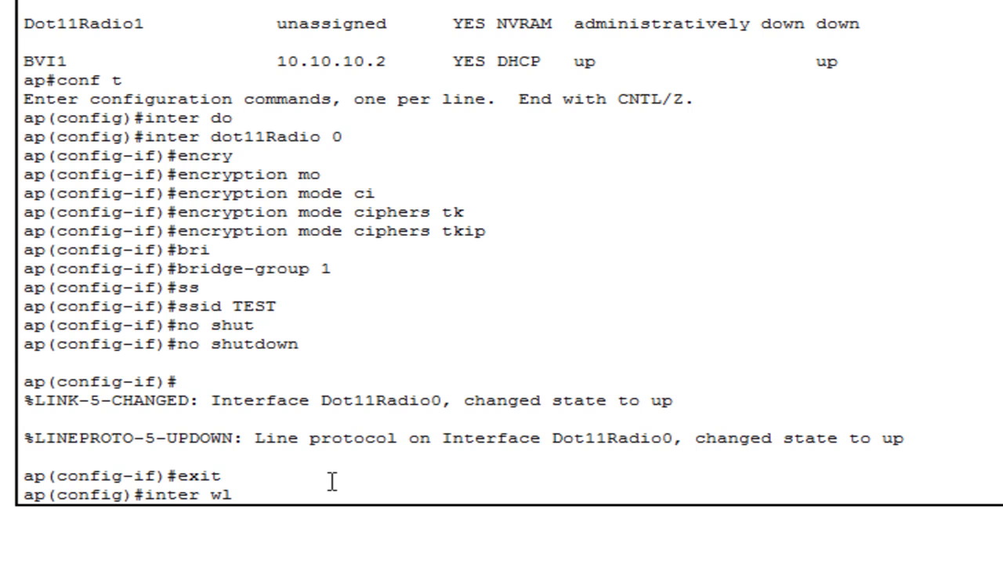
Step: Configure interface GigabitEthernet 0 with 'bridge-group 1', then return to the network workspace
key("Tab")
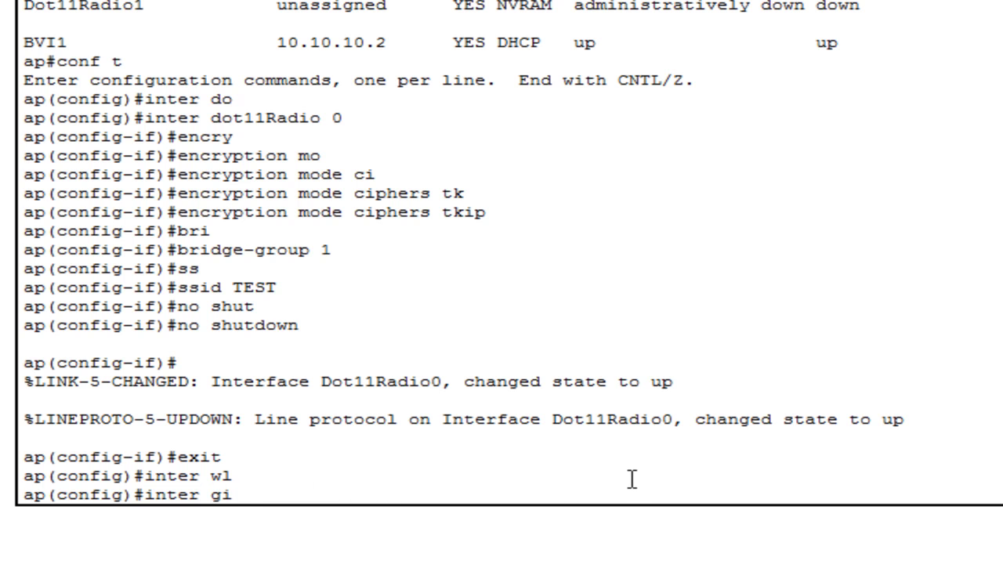
key("Tab")
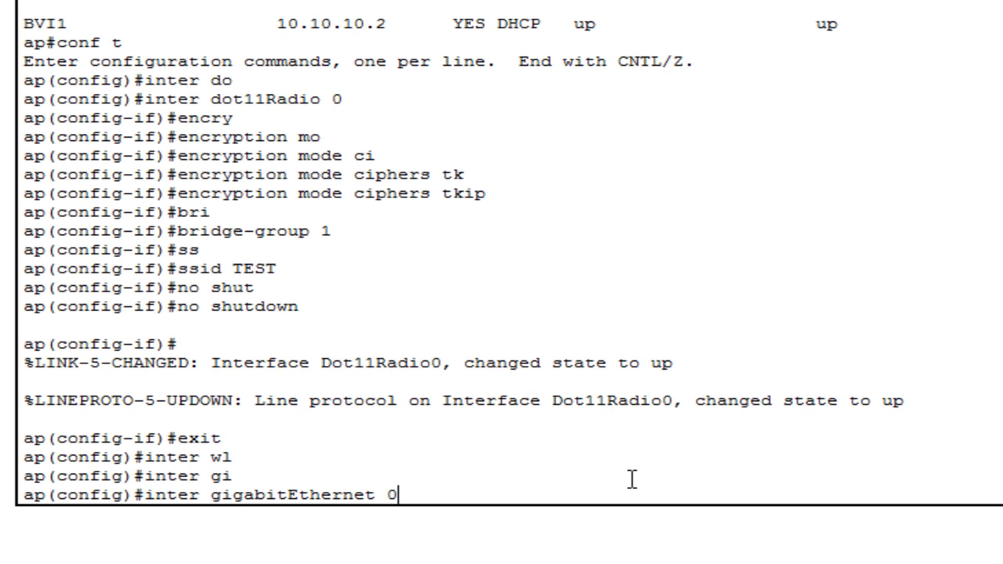
key("Return")
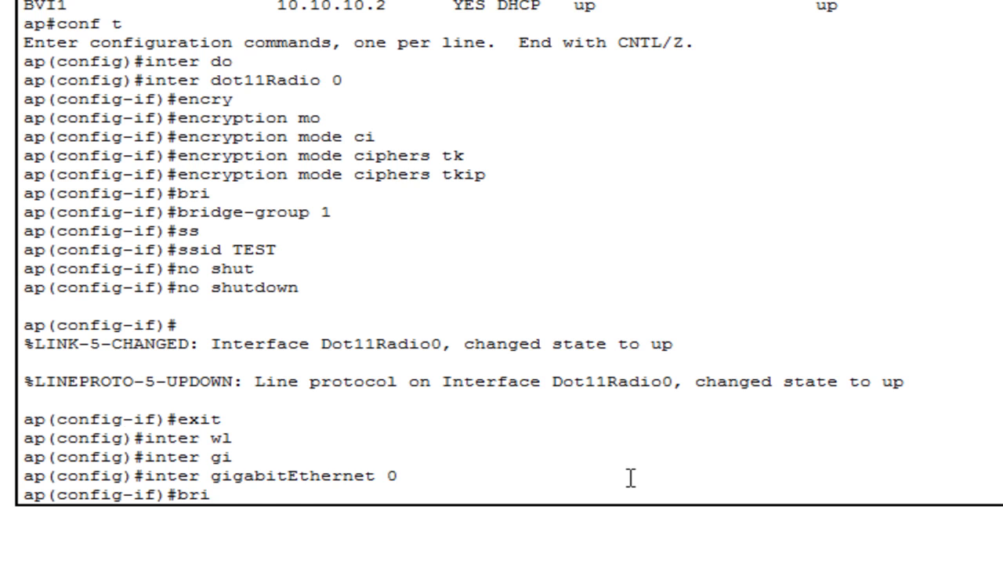
key("Tab")
key("Return")
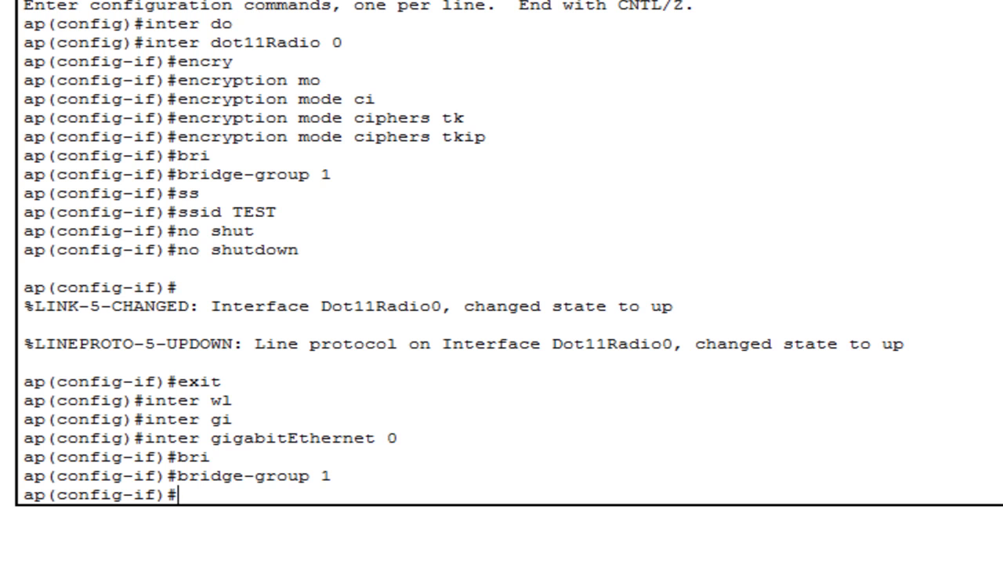
left_click(929, 519)
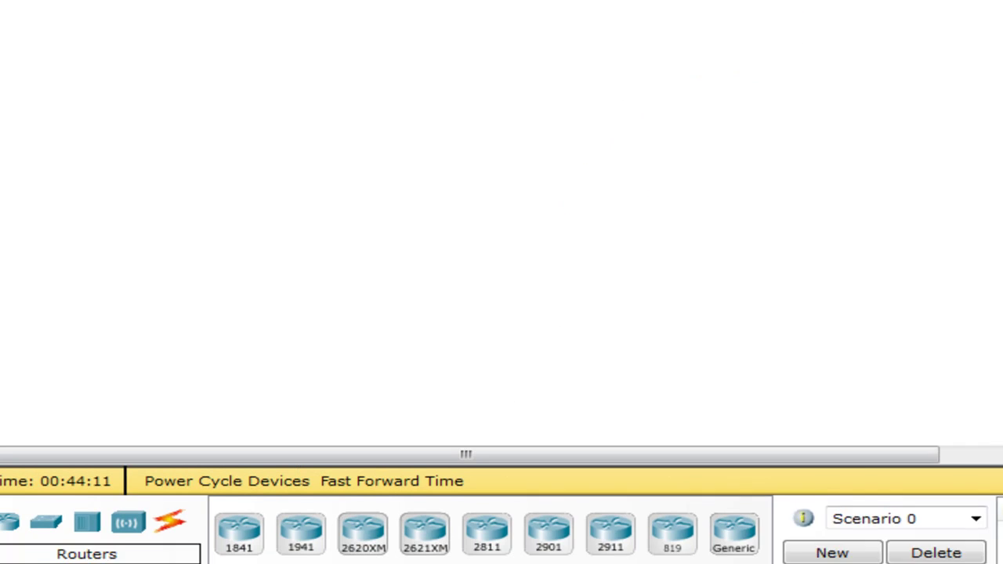
Step: Place a Generic Wireless PC as PC0 next to Router0 and open its device window
left_click(177, 543)
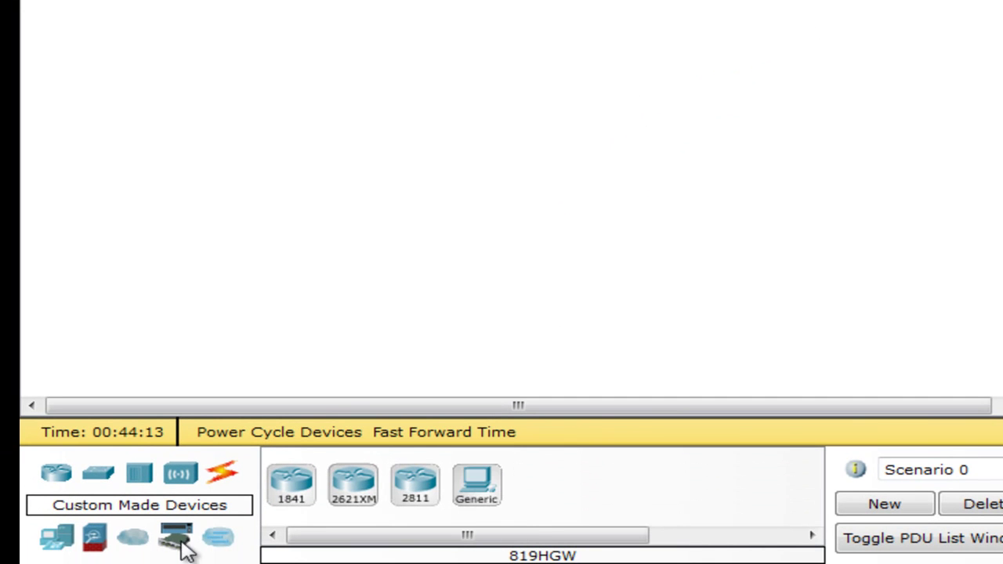
left_click(478, 490)
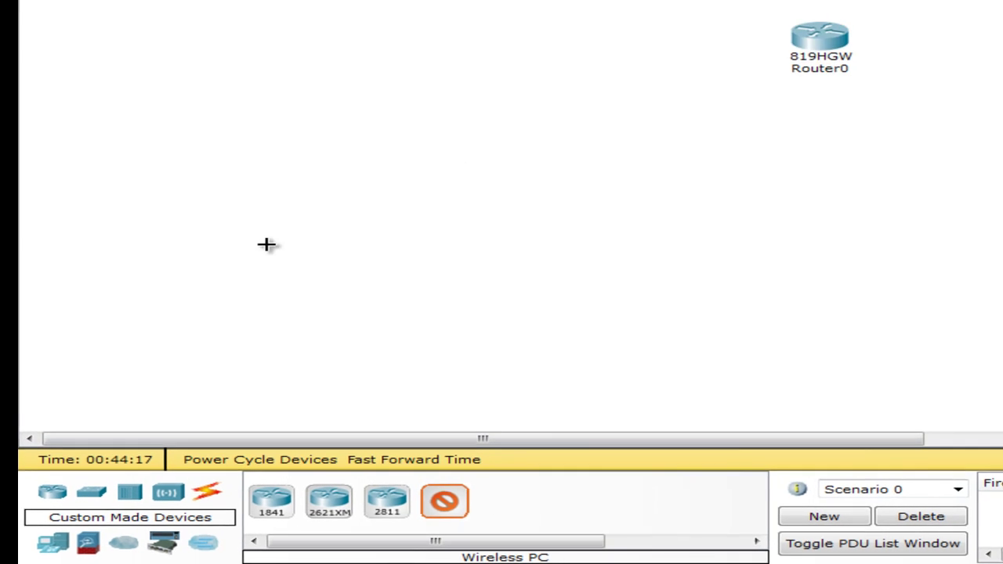
left_click(526, 153)
left_click_drag(479, 139, 529, 113)
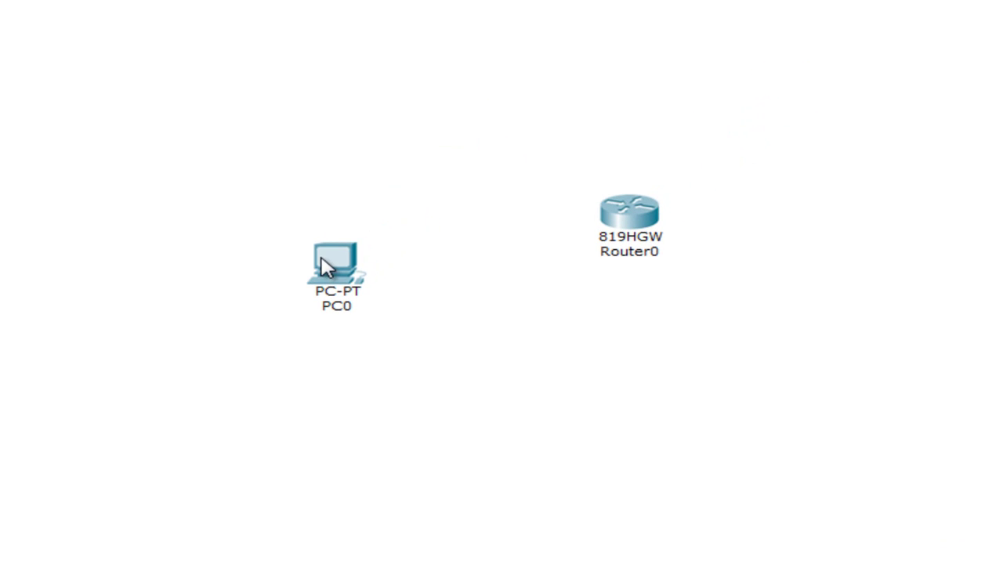
left_click(326, 267)
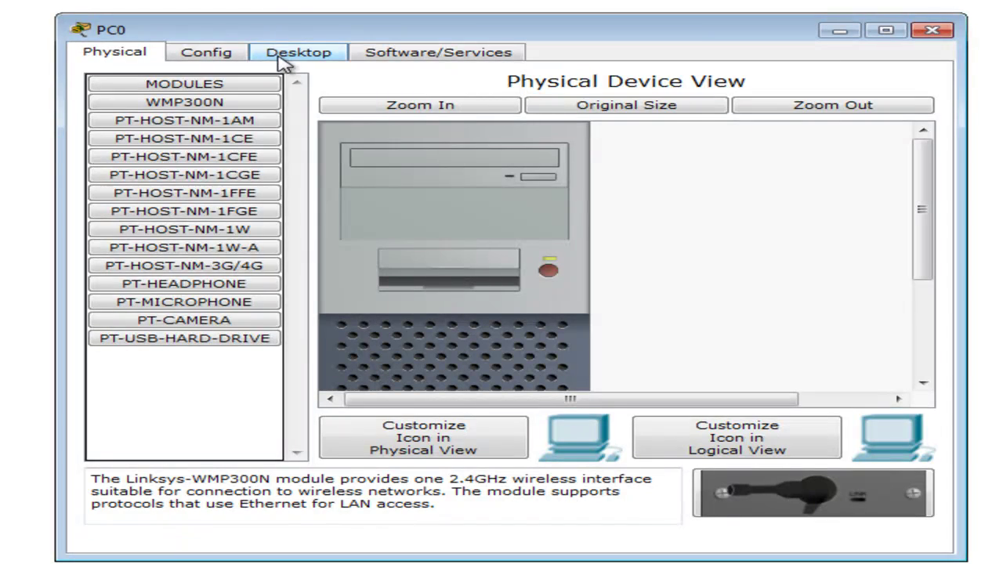
Step: Show PC0's available wireless networks in PC Wireless, where TEST appears at 95% signal
left_click(303, 52)
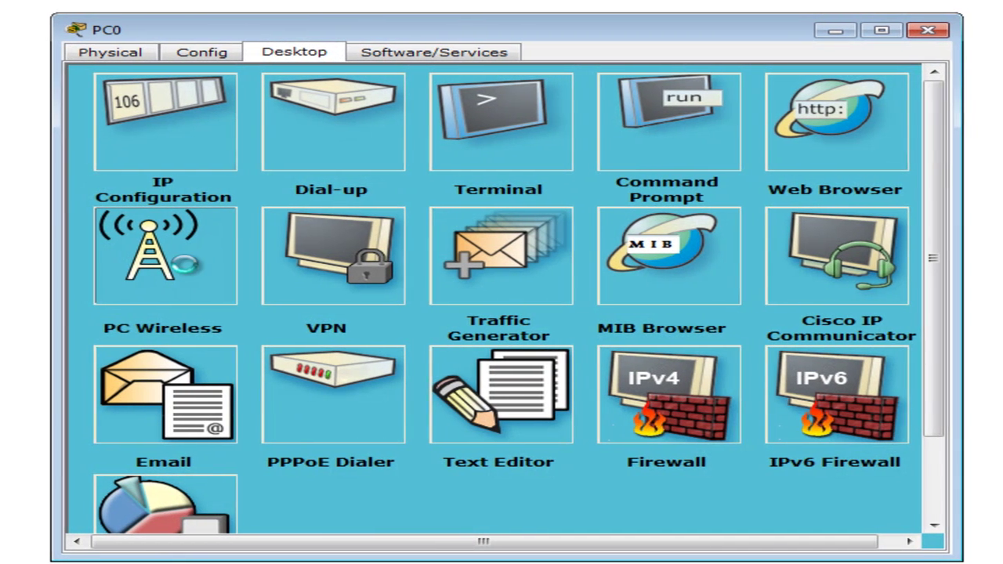
left_click(193, 272)
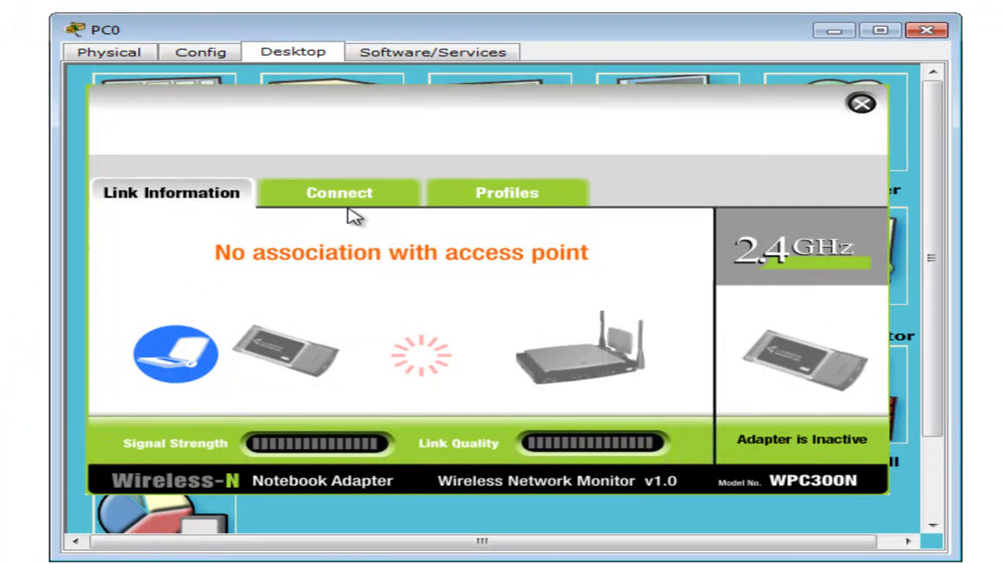
left_click(361, 199)
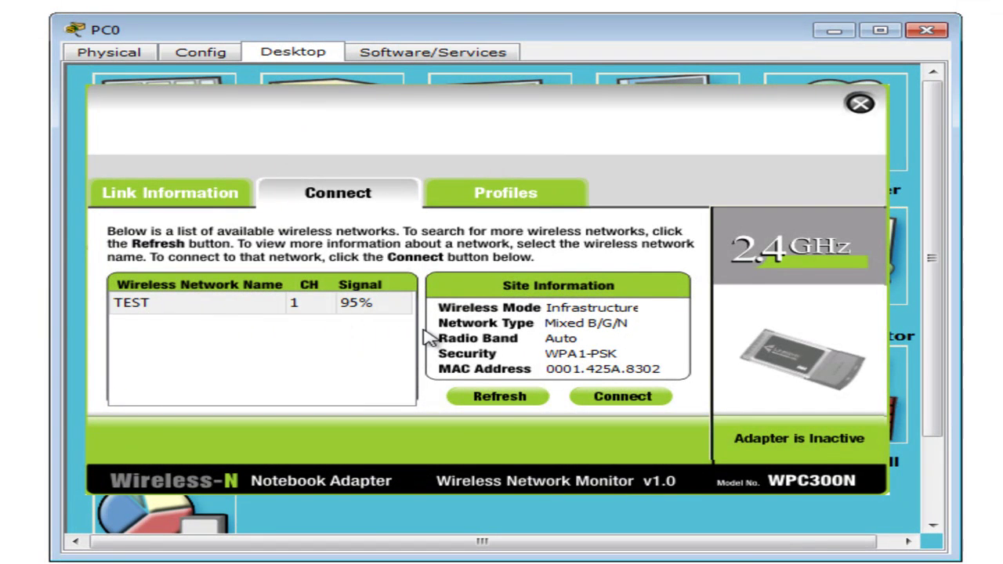
Step: Join PC0 to TEST using TKIP encryption and the pre-shared key, then close the monitor
left_click(632, 398)
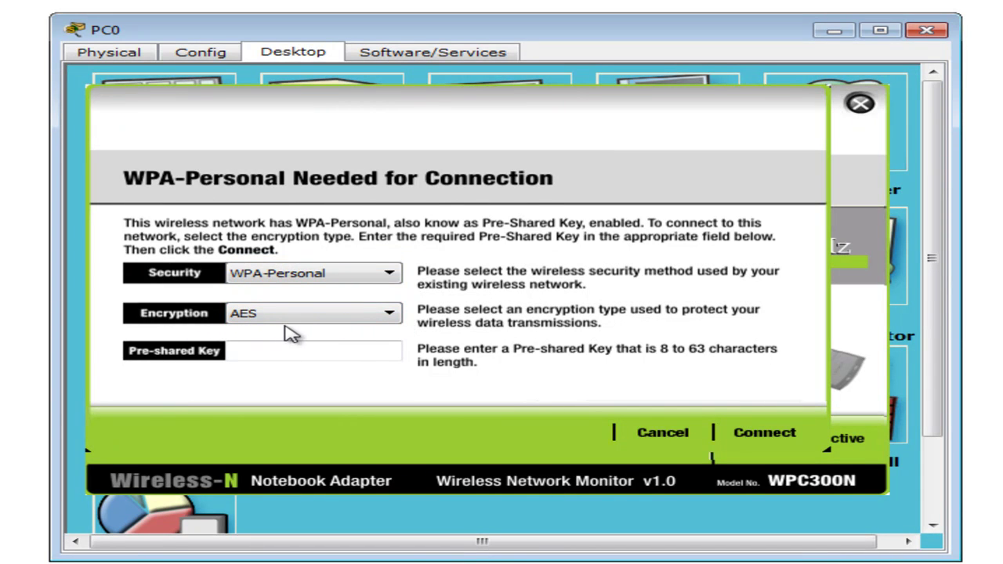
left_click(390, 323)
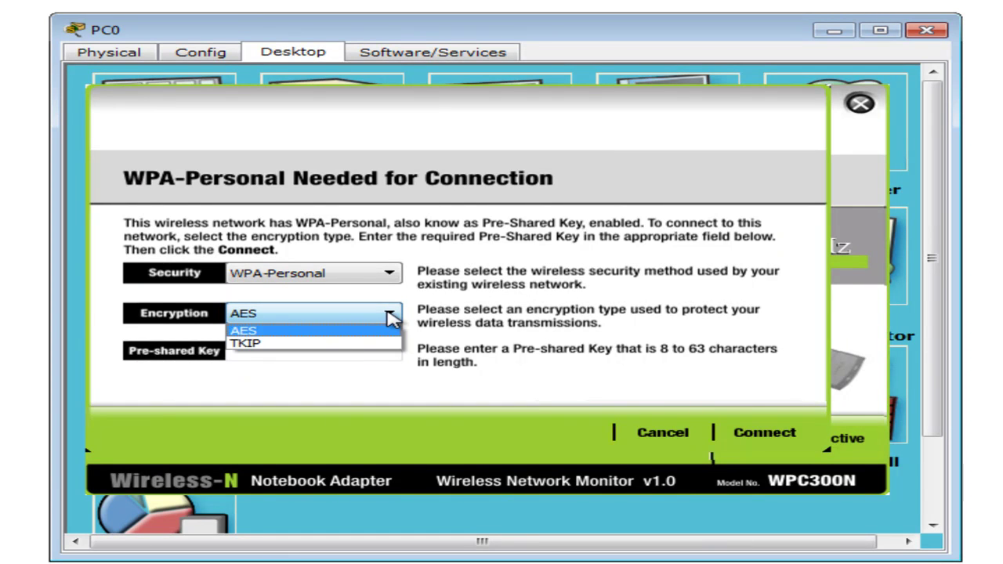
left_click(330, 346)
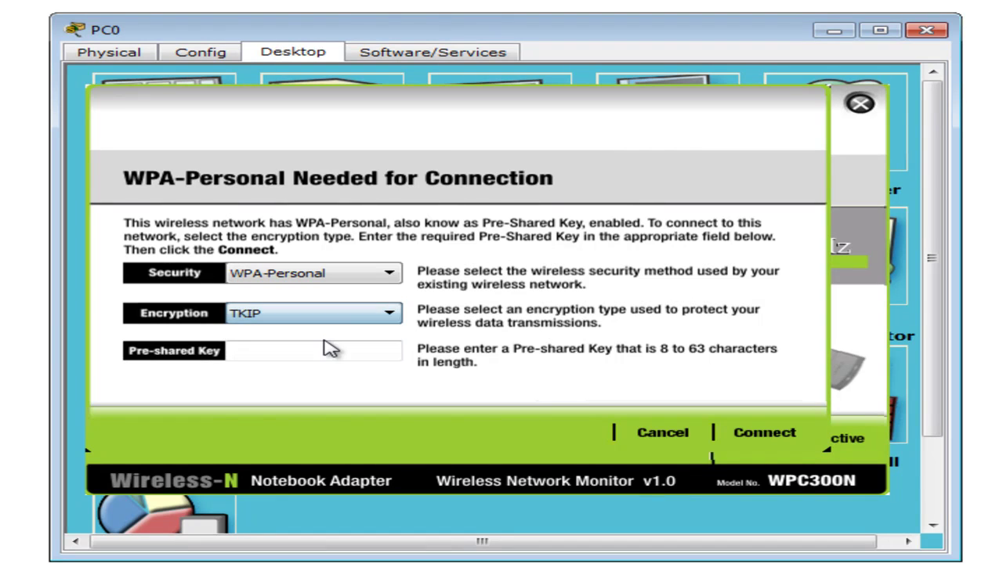
left_click(269, 347)
type("c")
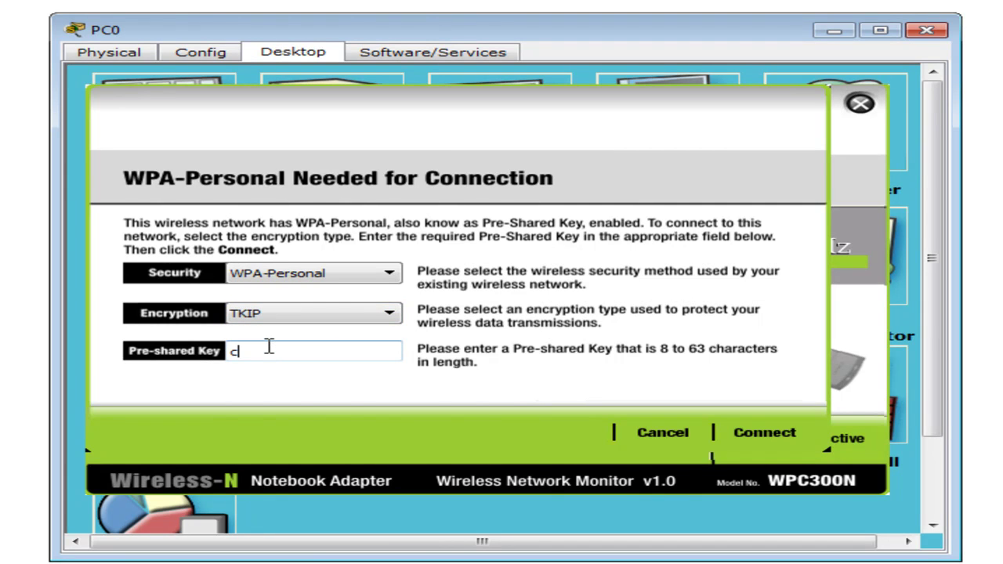
type("isco1234")
left_click(764, 433)
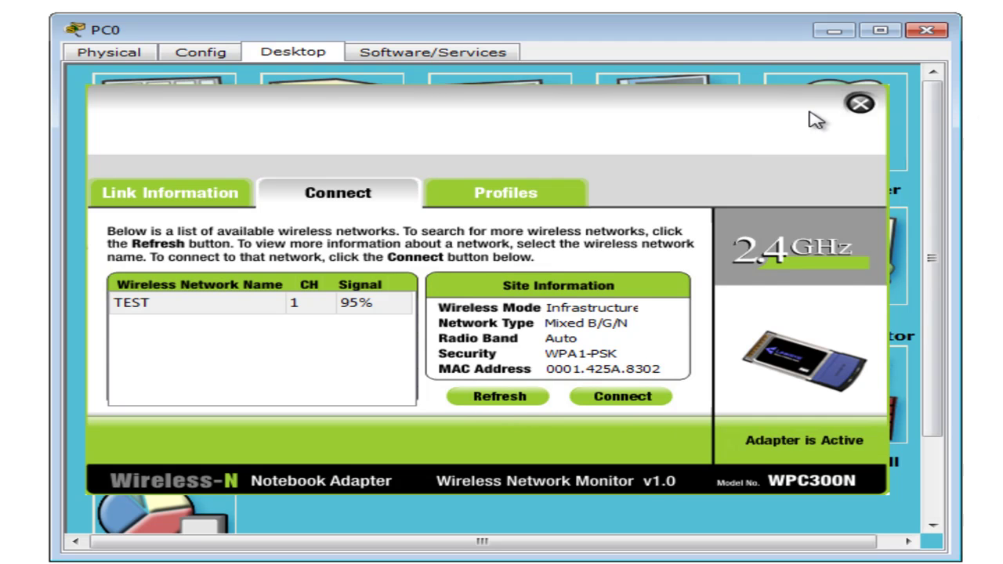
left_click(859, 102)
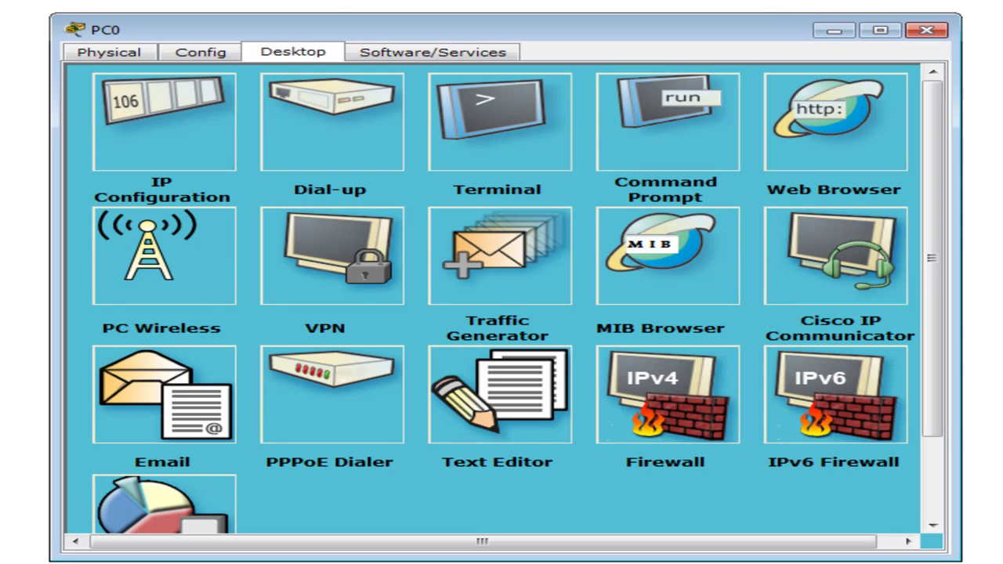
Step: Check PC0's IP Configuration, showing DHCP address 10.10.10.3 with gateway 10.10.10.1
left_click(828, 31)
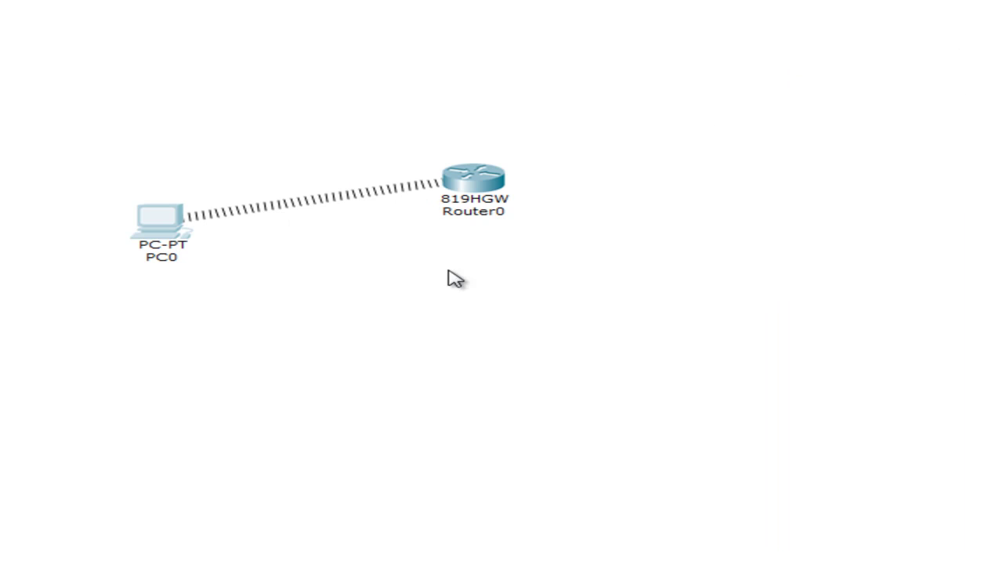
left_click(162, 230)
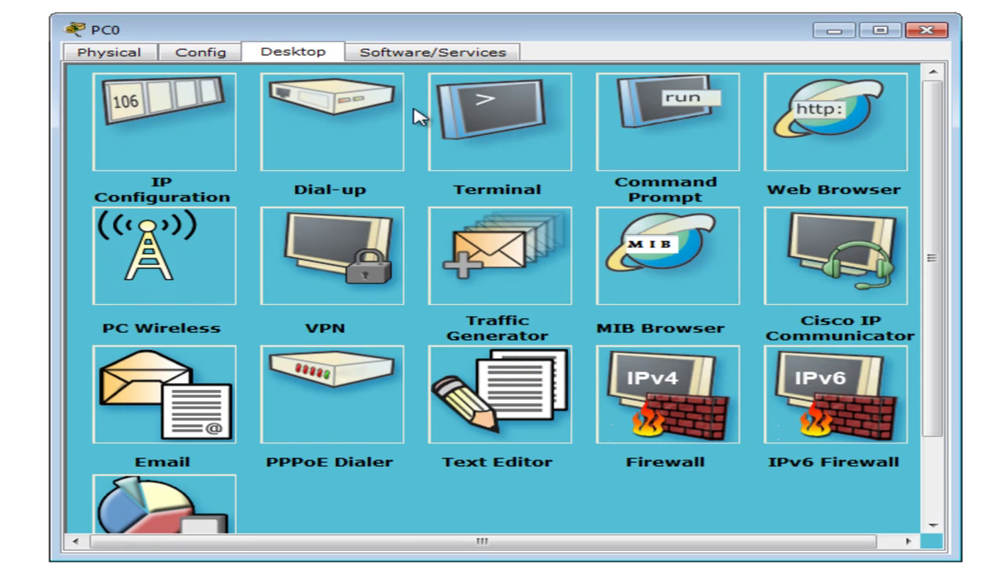
left_click(202, 135)
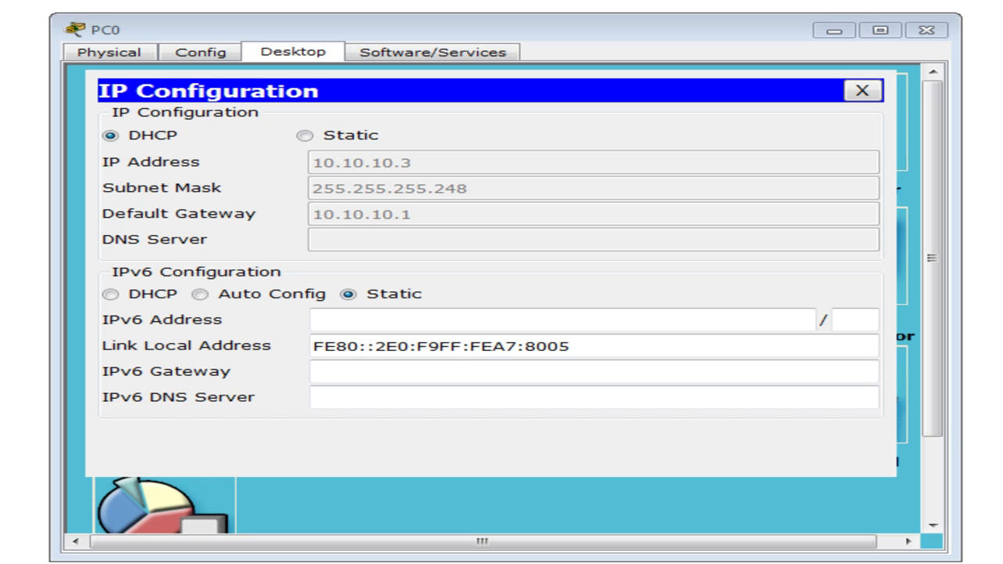
Step: Minimize PC0's window to view its wireless link to Router0 in the topology
left_click(741, 299)
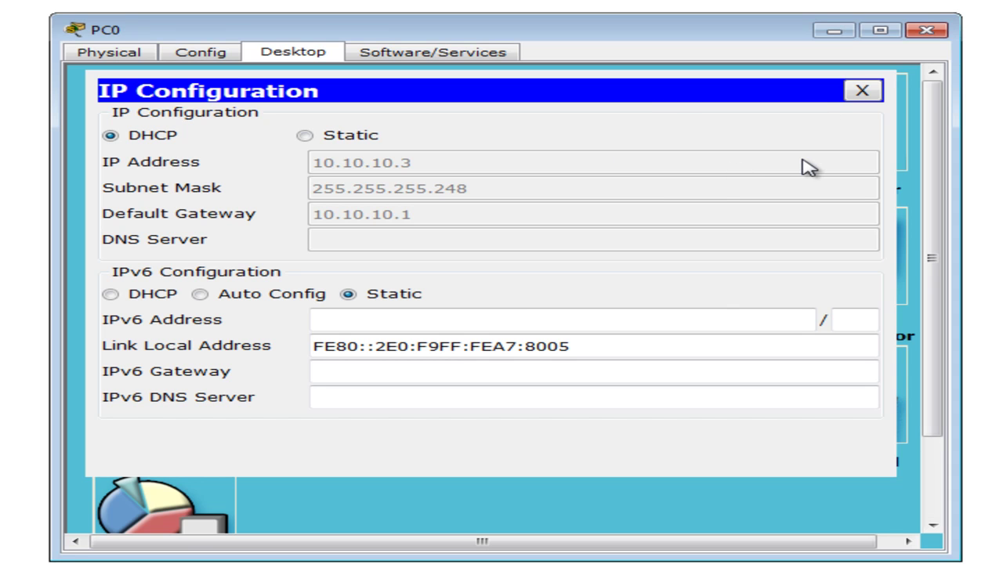
left_click(829, 32)
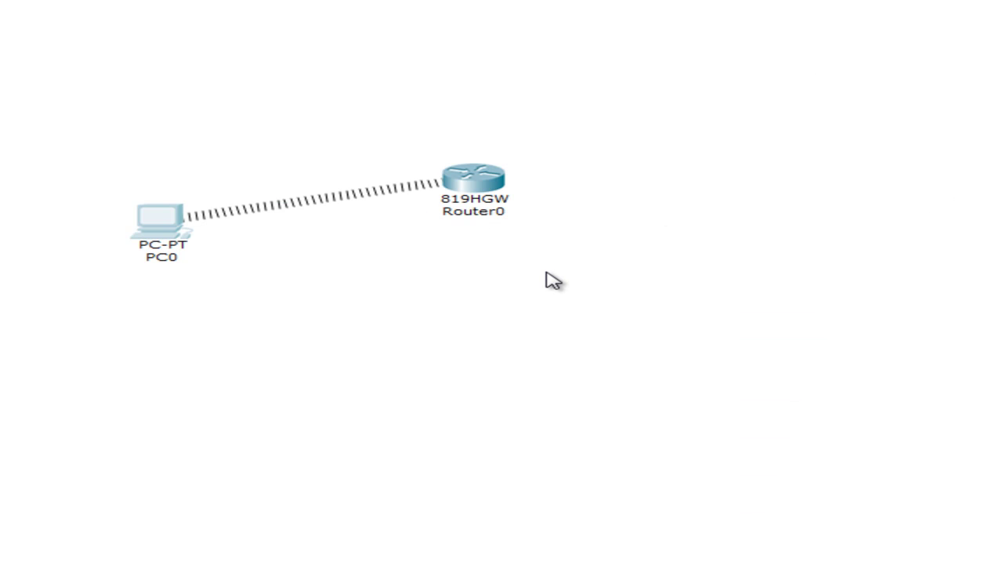